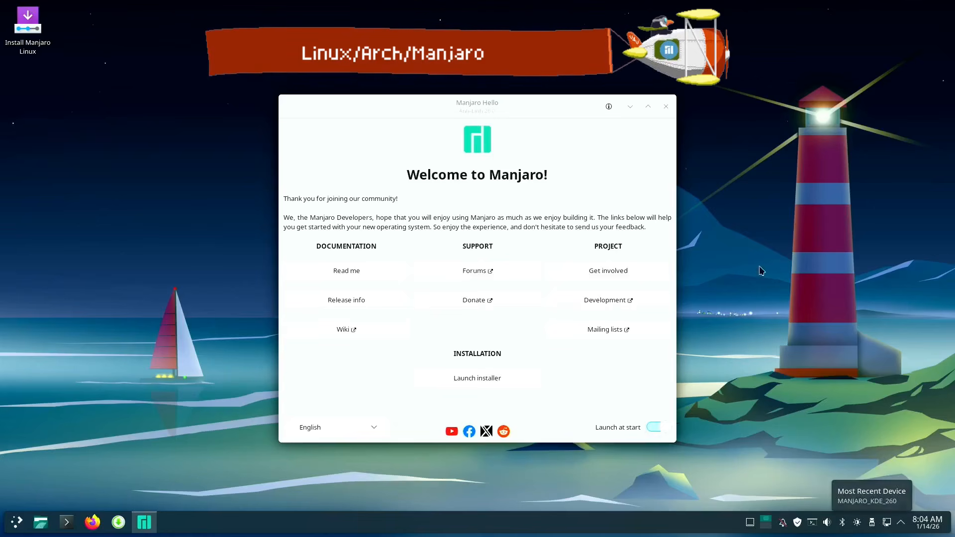
Launch the Manjaro installer from the desktop and set its language to British English (United Kingdom)
double_click(26, 29)
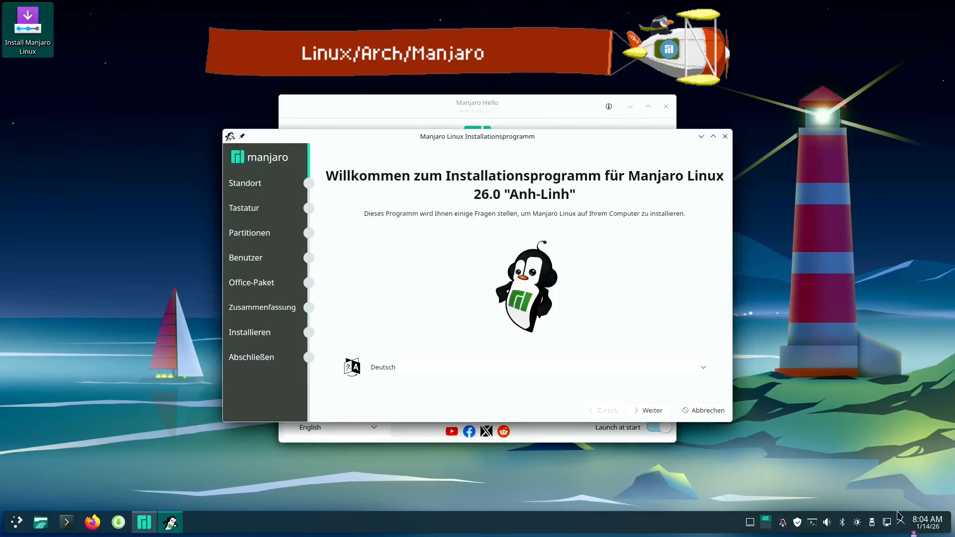
left_click(887, 523)
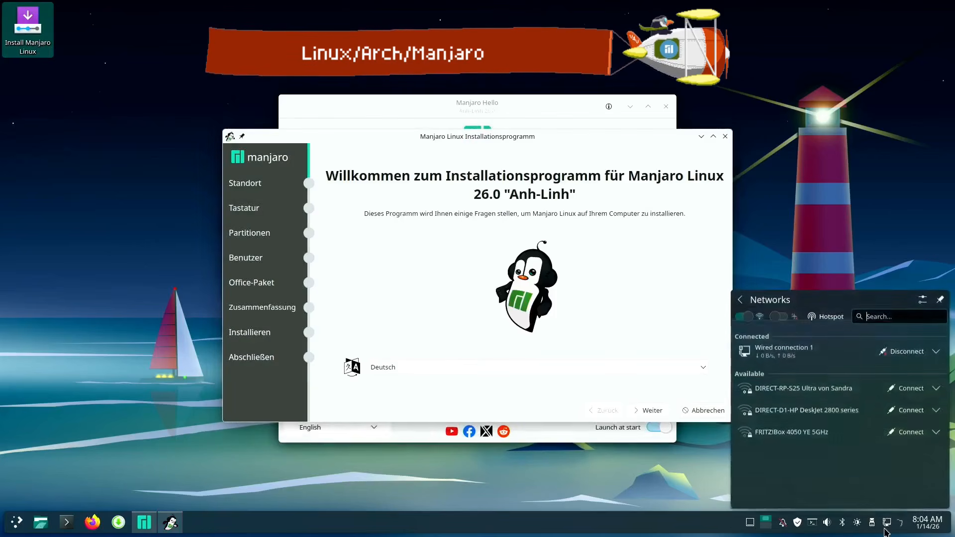
left_click(899, 205)
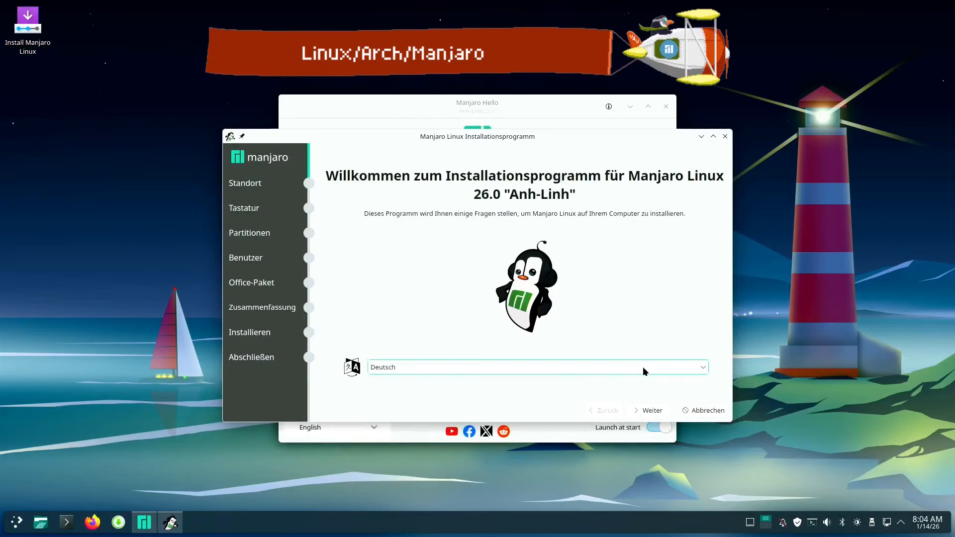
left_click(566, 365)
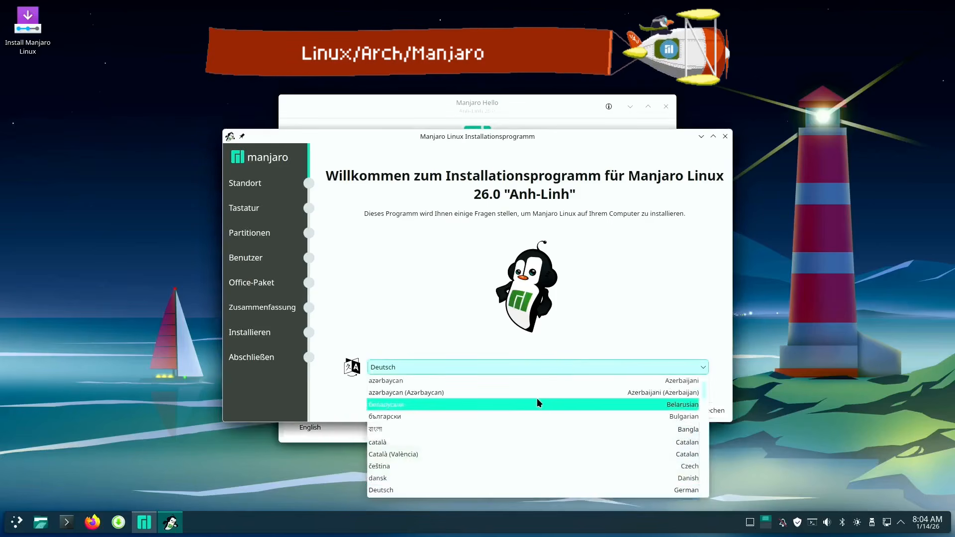
scroll(535, 399, "down", 2)
left_click(482, 461)
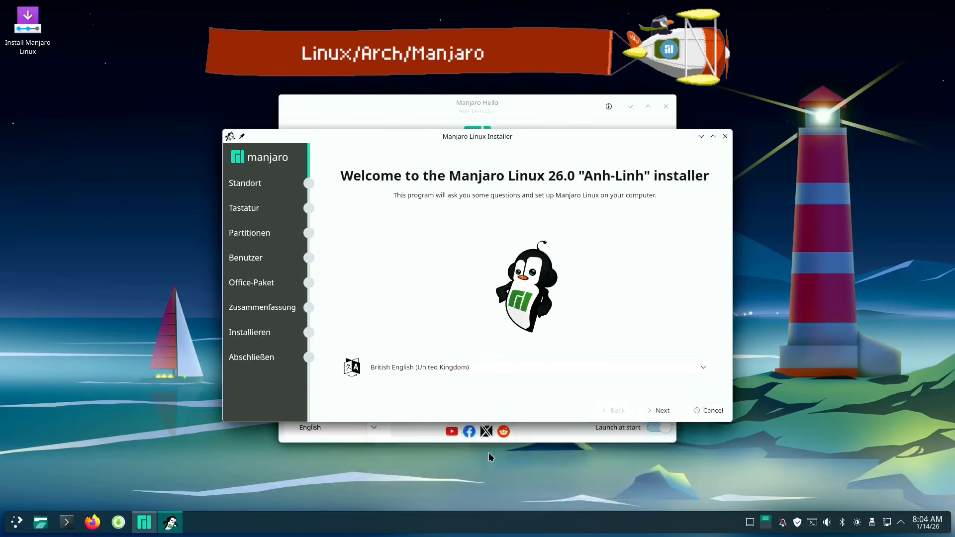
left_click(668, 409)
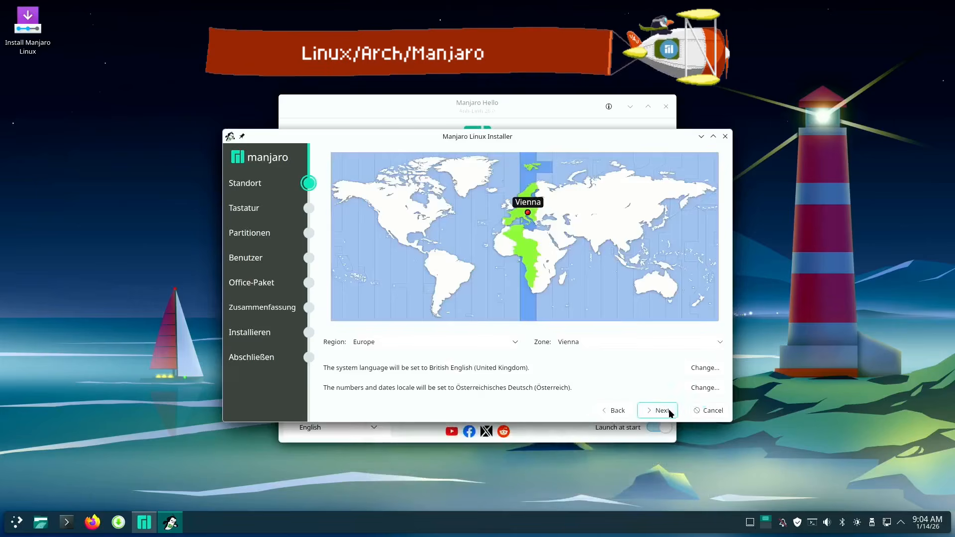
Accept the Europe/Vienna location and set the keyboard layout to German (Austria), no dead keys
left_click(668, 409)
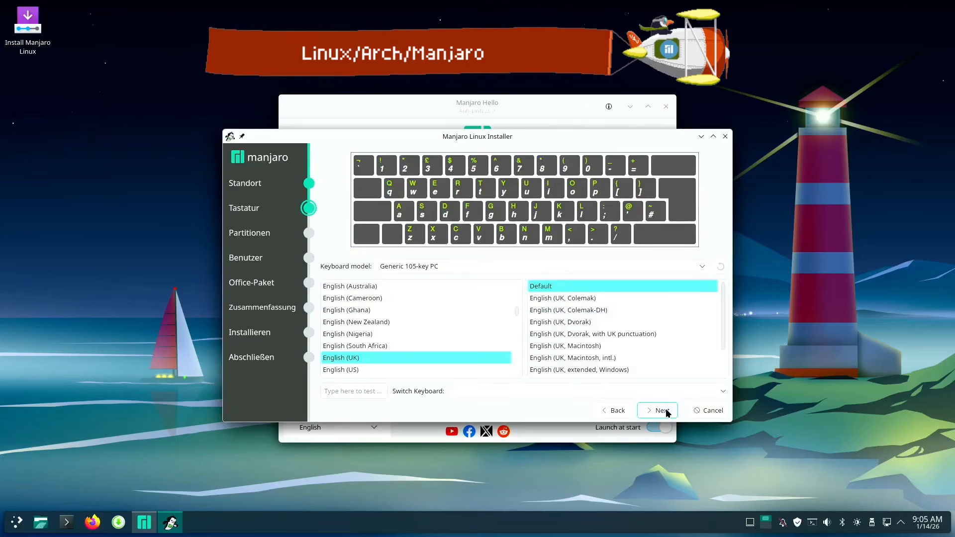
scroll(402, 328, "down", 5)
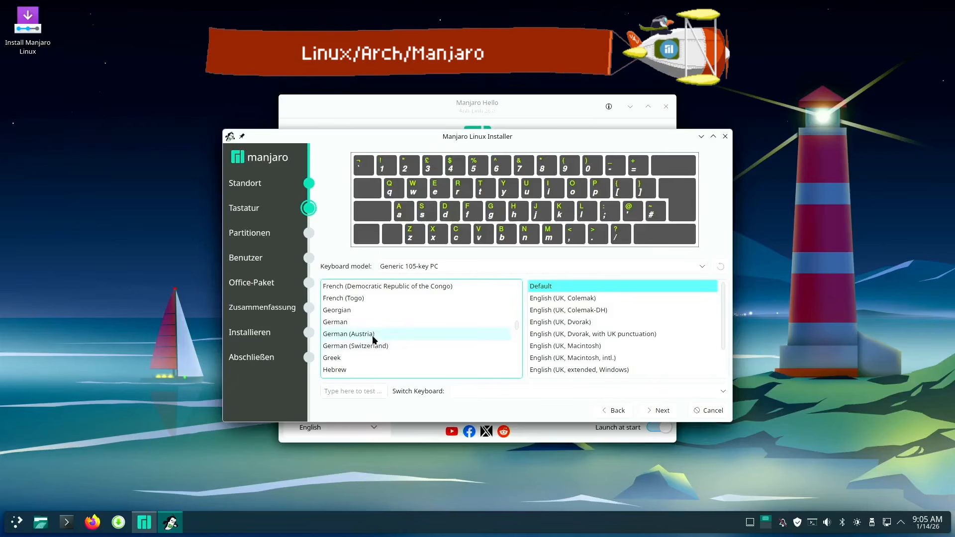
left_click(376, 334)
left_click(554, 309)
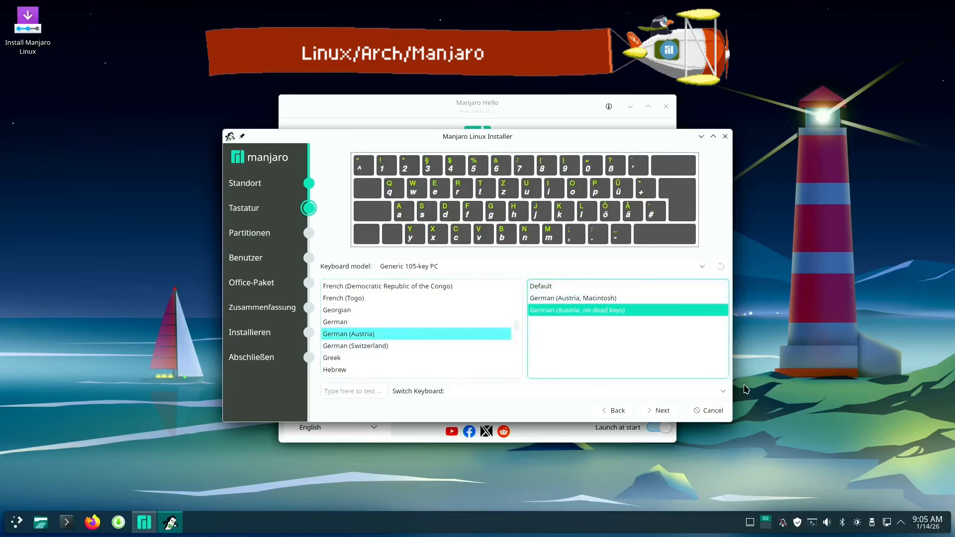
left_click(665, 410)
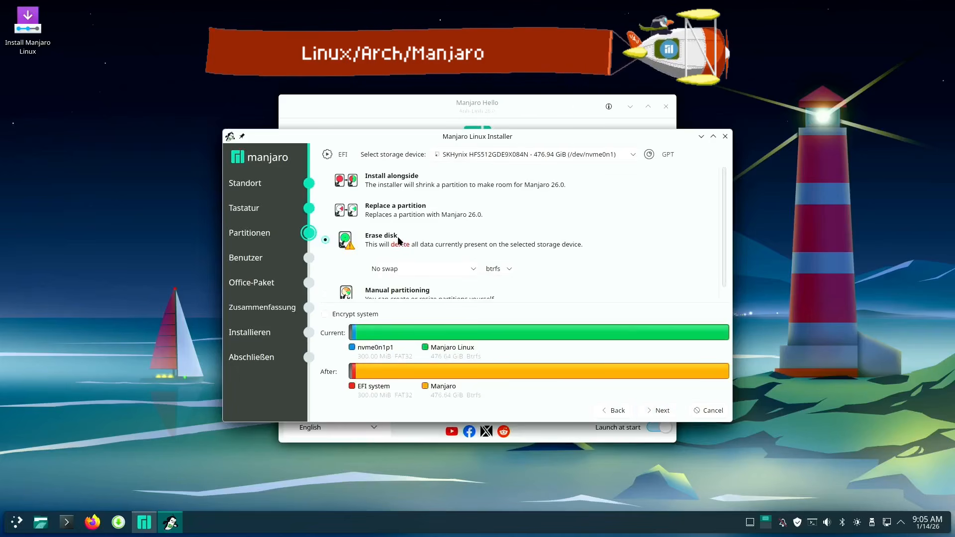
Accept the Erase disk partitioning with no swap and btrfs, and enter the user's name for the new account
left_click(668, 412)
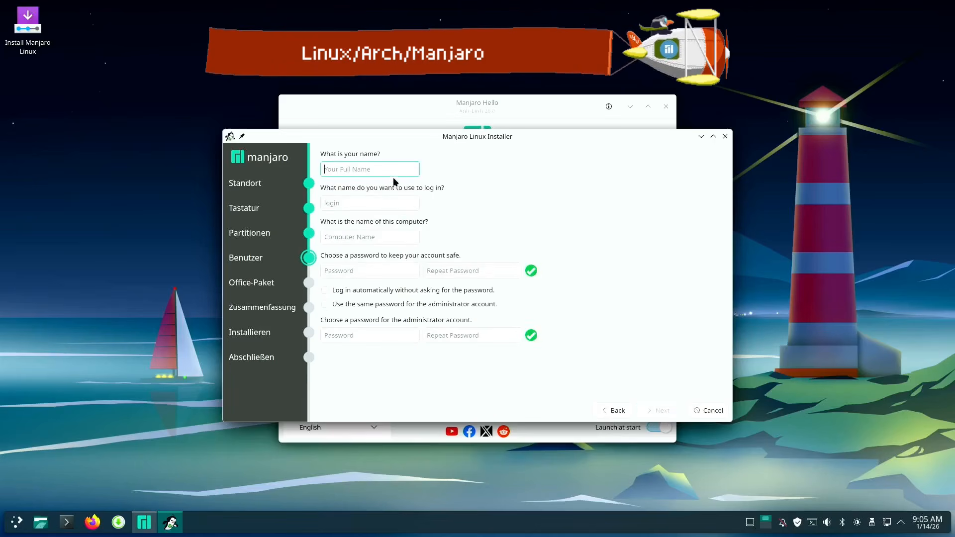
type("H")
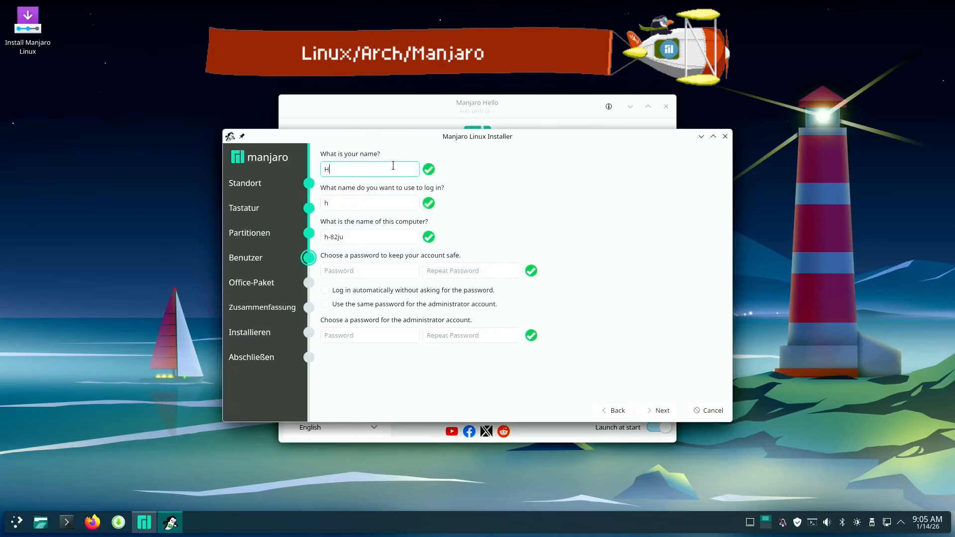
type("opper")
mouse_move(365, 271)
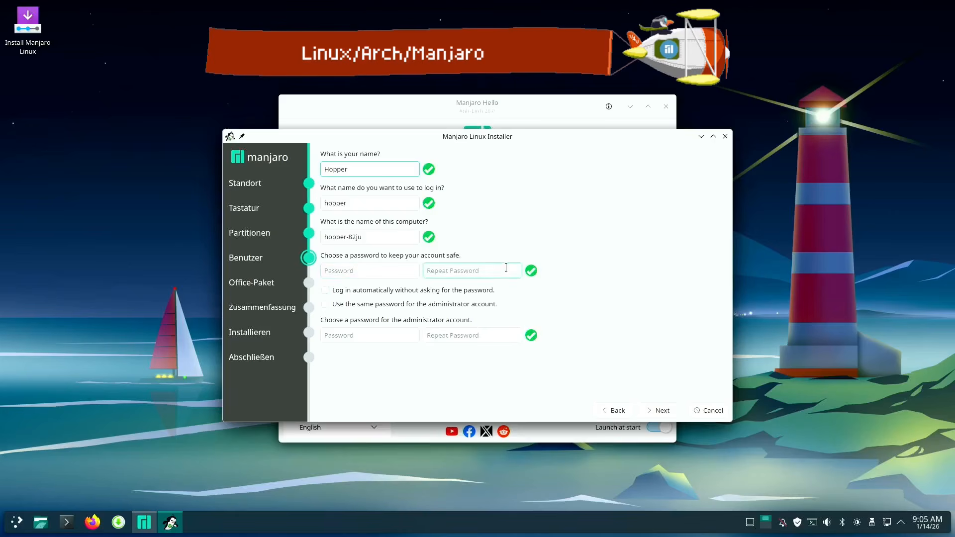
Try the options for a shared administrator password and for automatic login, switching both off again
left_click(325, 334)
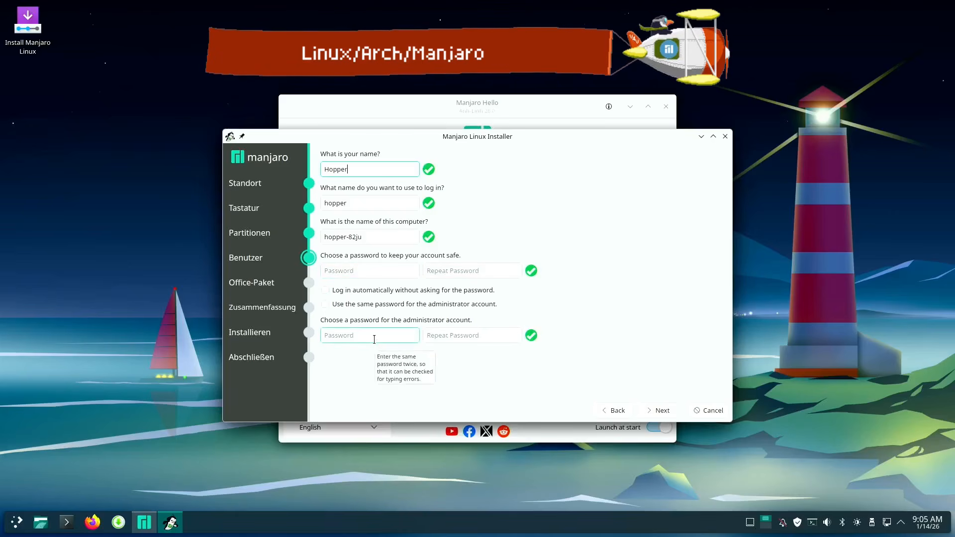
left_click(325, 304)
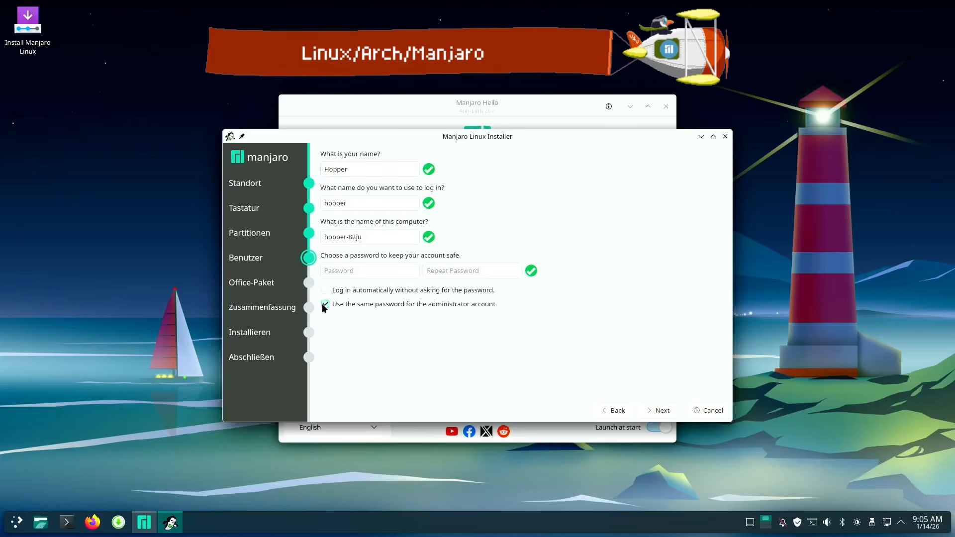
left_click(325, 303)
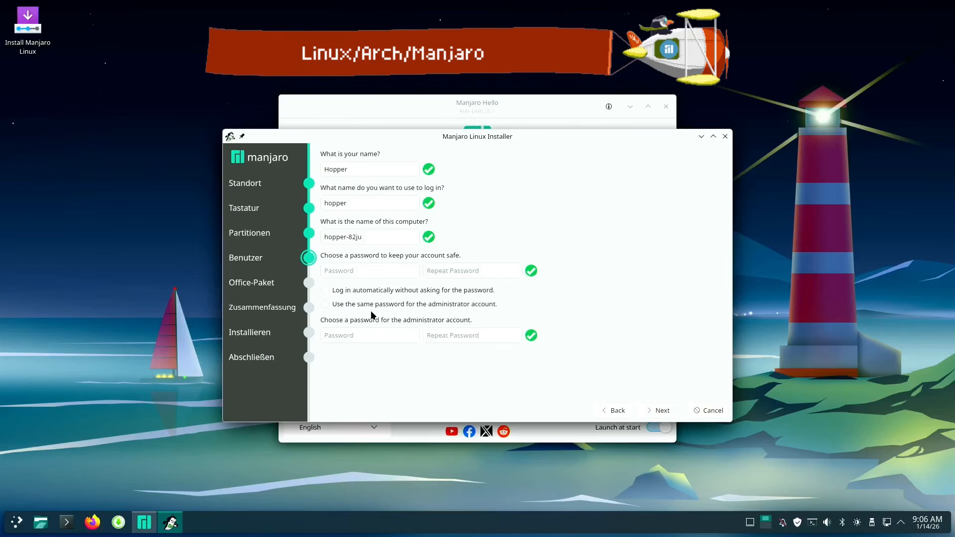
left_click(326, 291)
left_click(326, 292)
left_click(326, 290)
left_click(326, 290)
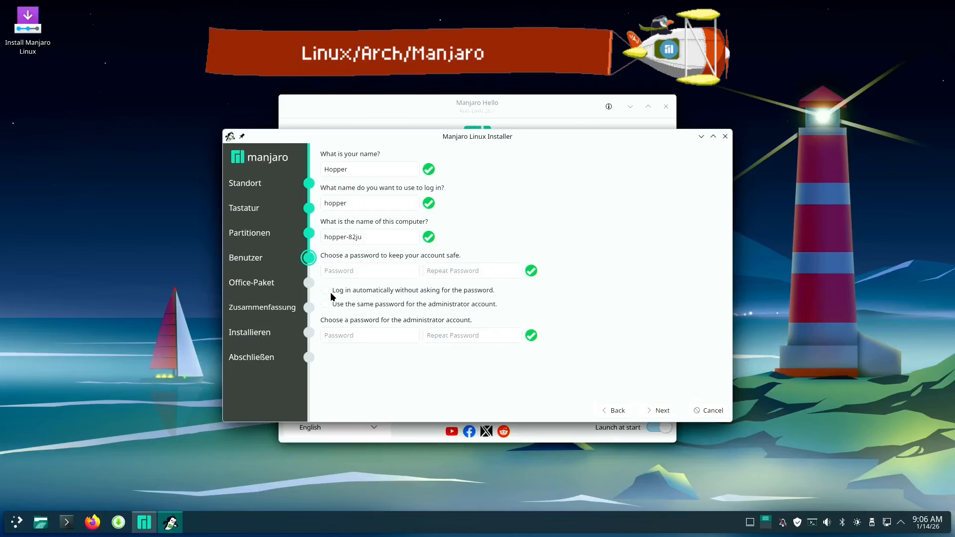
Submit the account details and choose No Office Suite for the installation
left_click(661, 411)
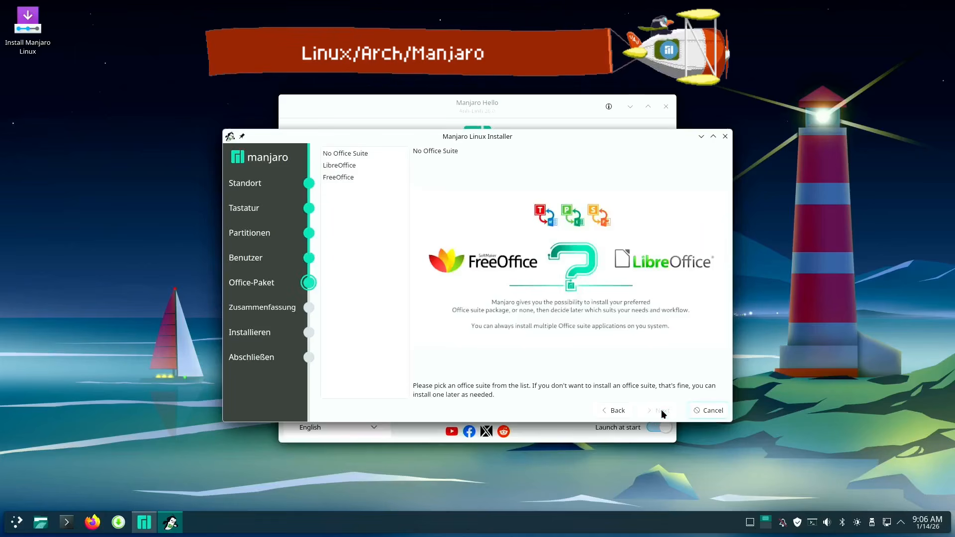
left_click(366, 153)
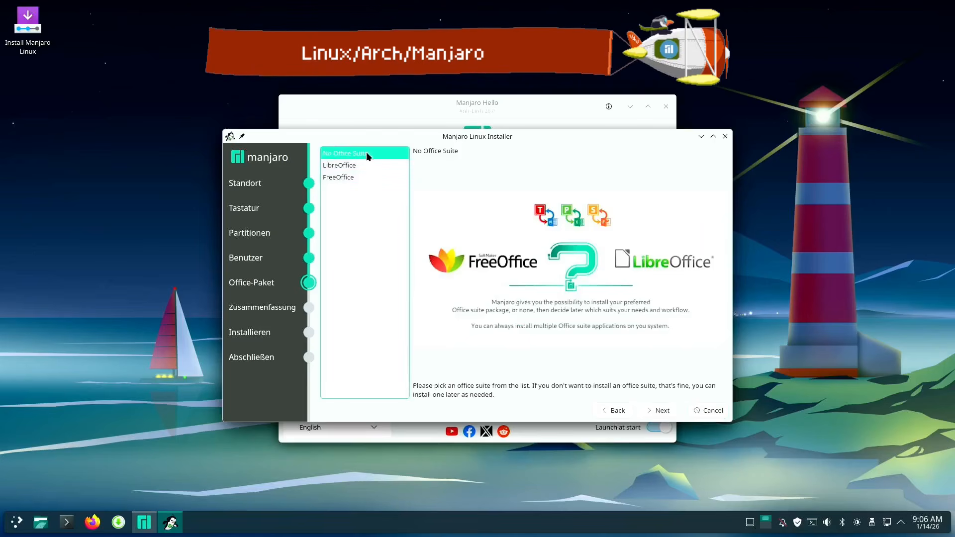
left_click(659, 410)
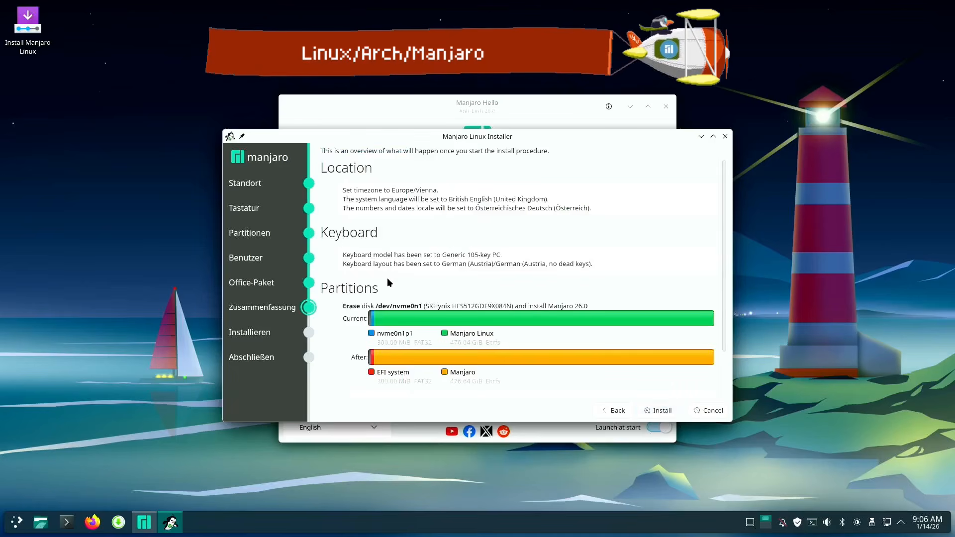
Start and confirm the installation of Manjaro 26.0, and restart into the new system once it is done
left_click(670, 412)
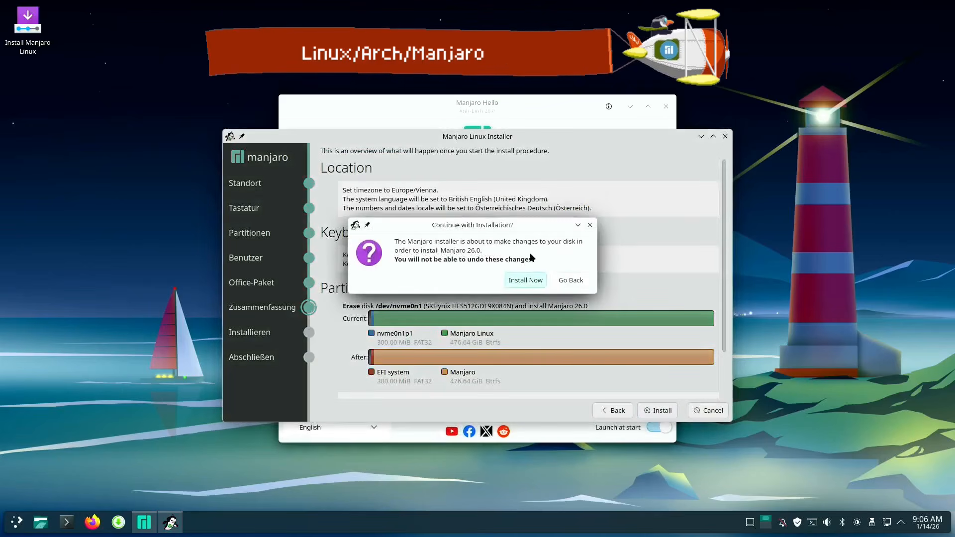
left_click(533, 281)
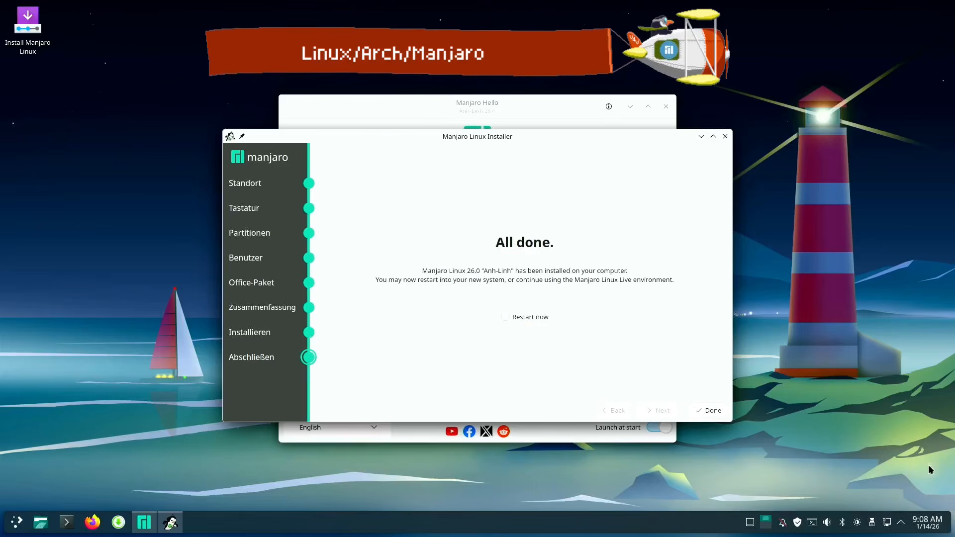
left_click(506, 316)
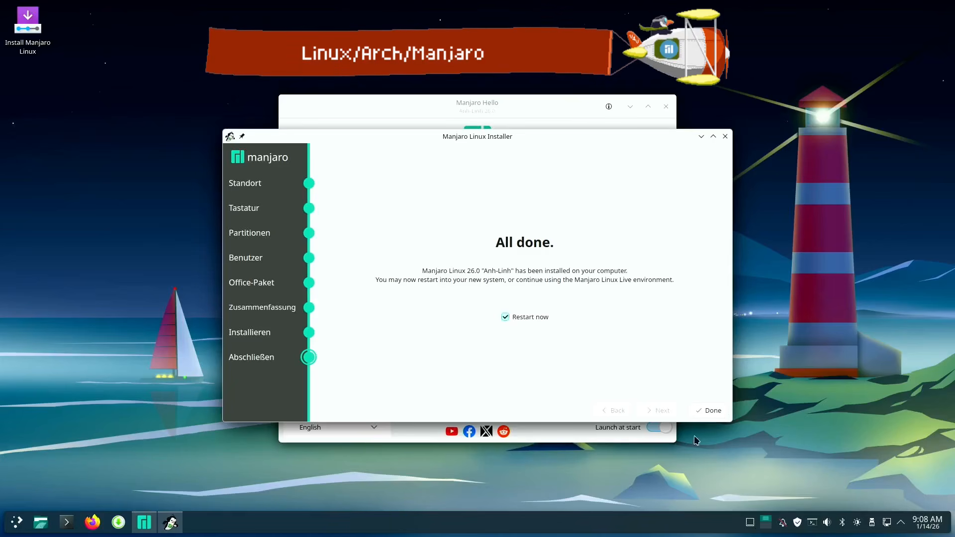
left_click(712, 415)
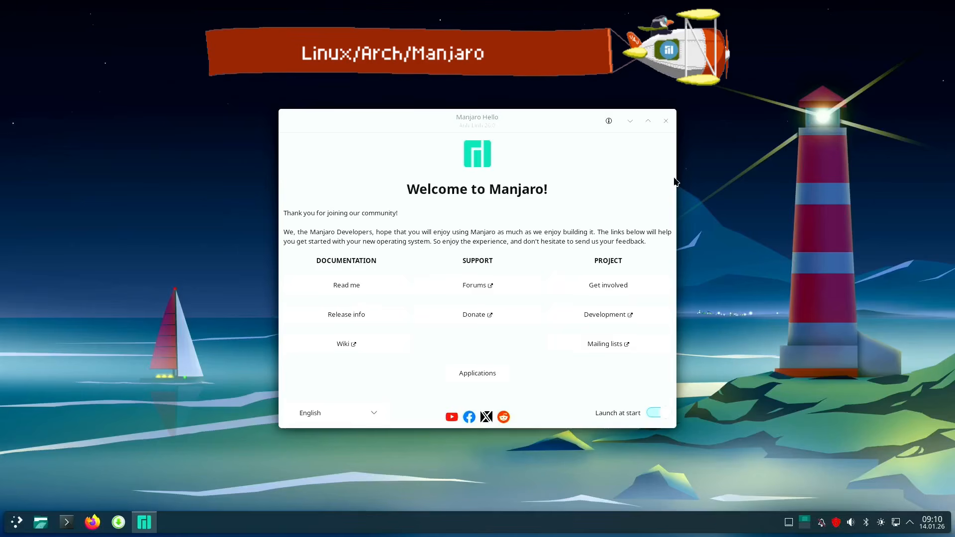
Close the Manjaro Hello welcome window and open Add/Remove Software
left_click(666, 121)
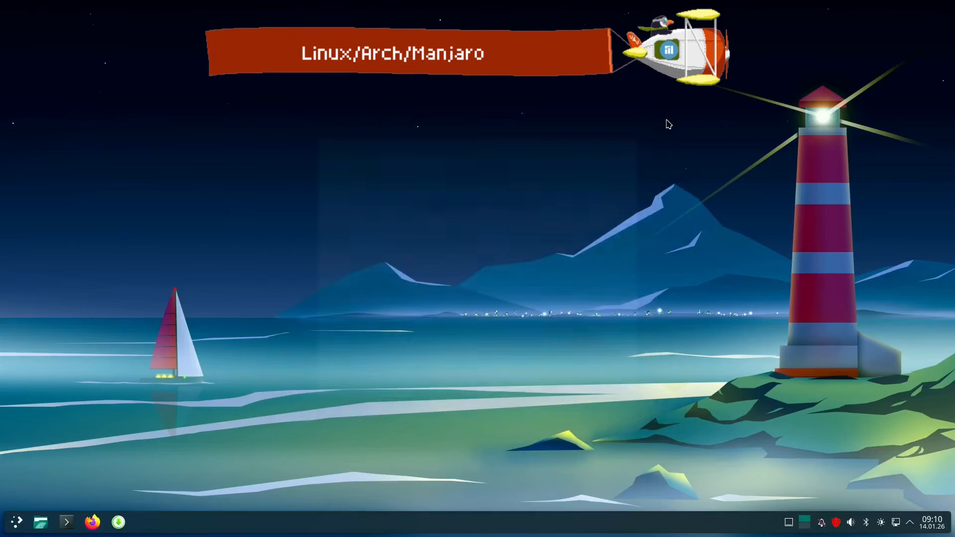
left_click(119, 524)
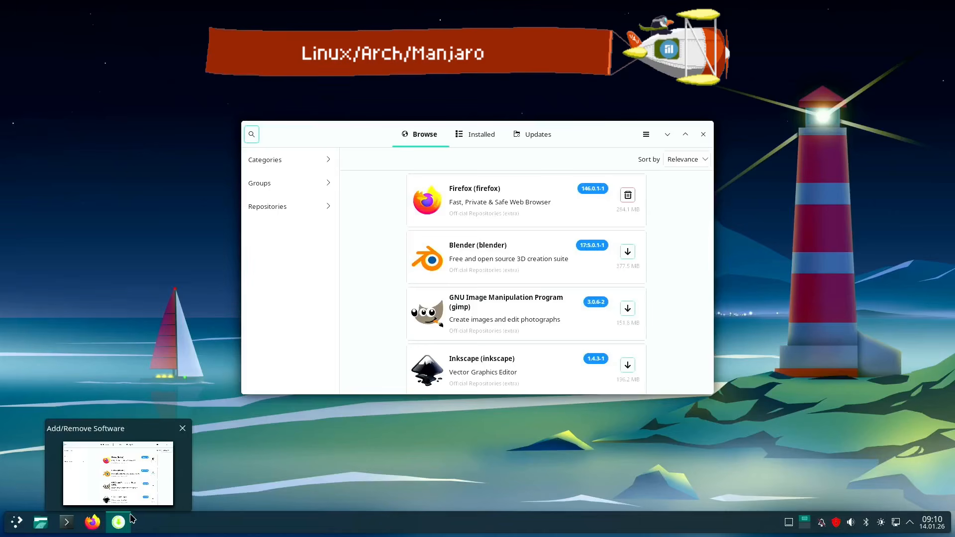
Find Konsole by searching the applications for "kon", open it and close its window again
left_click(16, 521)
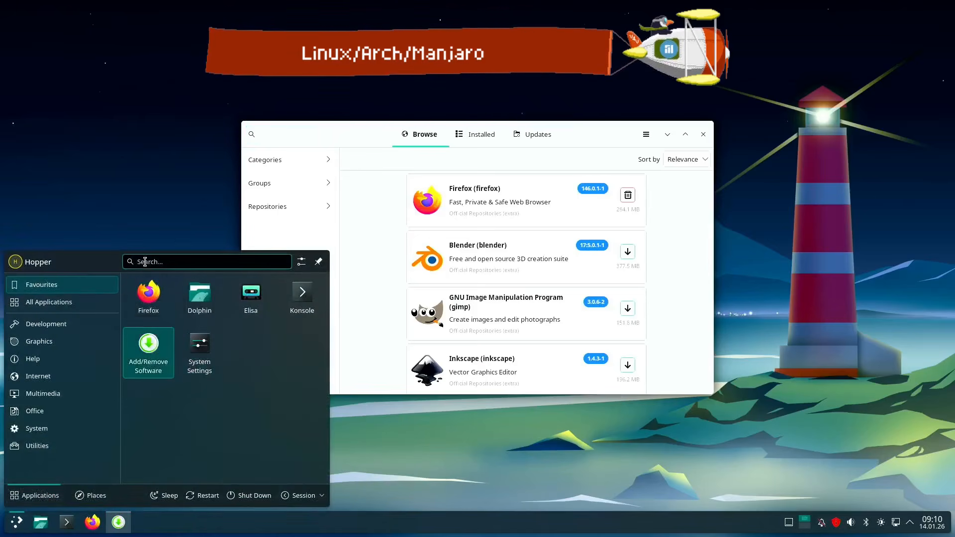
type("kon")
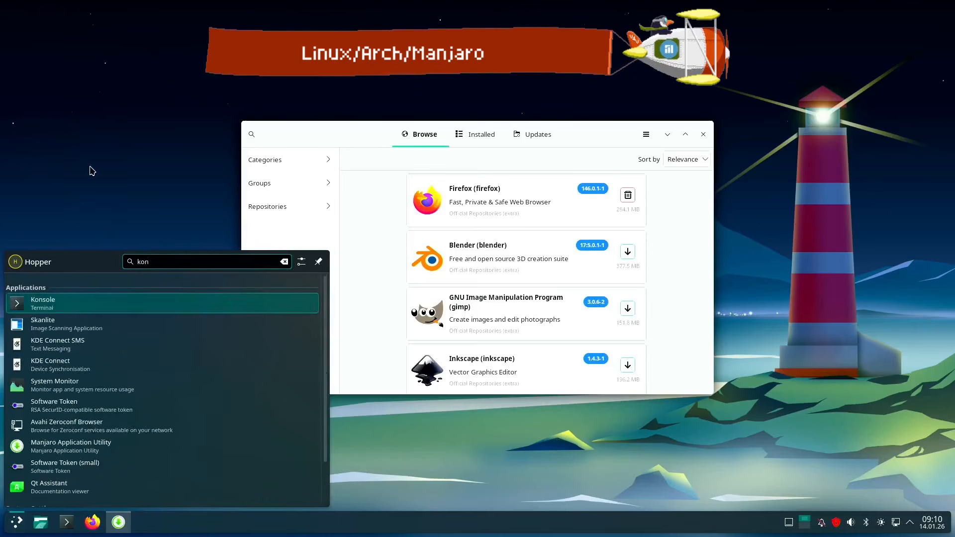
left_click(83, 301)
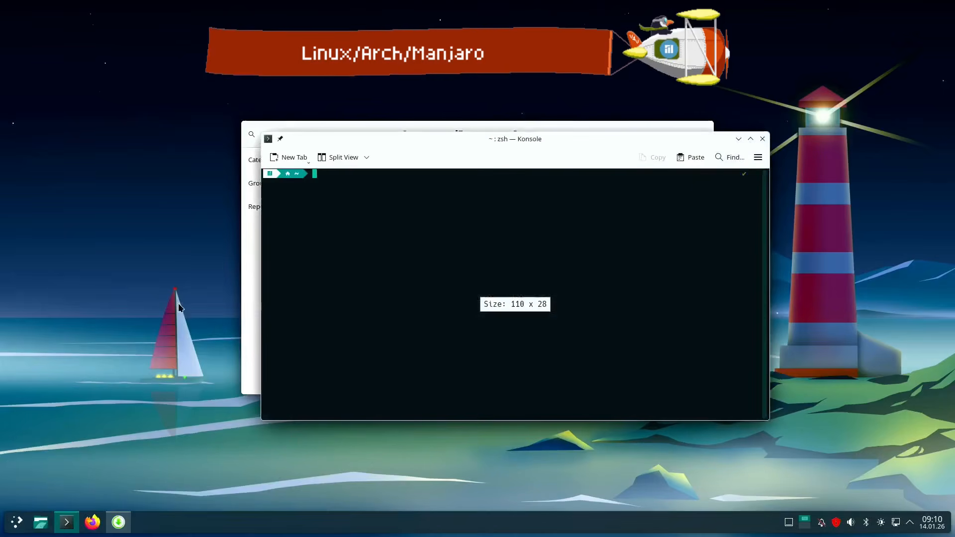
left_click(762, 139)
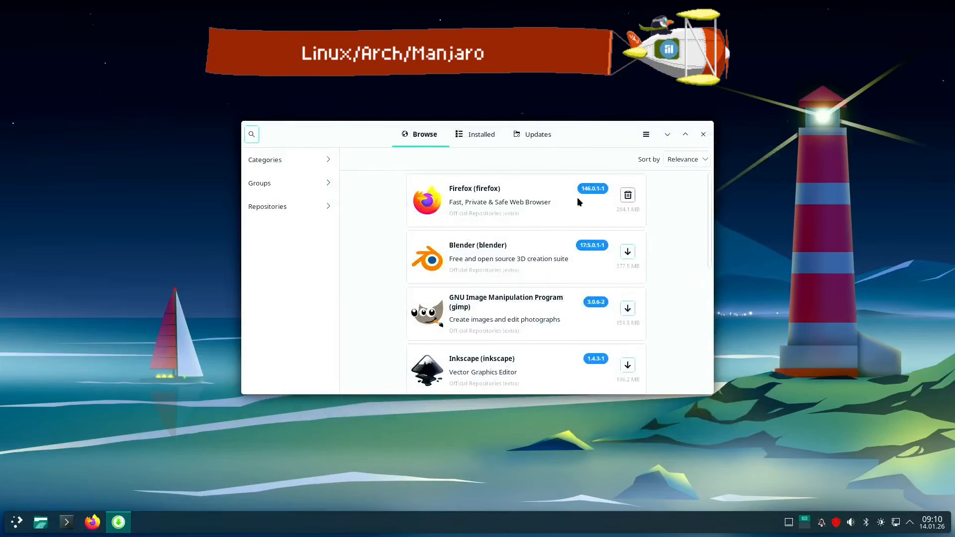
Search the software catalogue for "steam" and install the Steam package without its optional controller rules, dismissing the restart
left_click(252, 134)
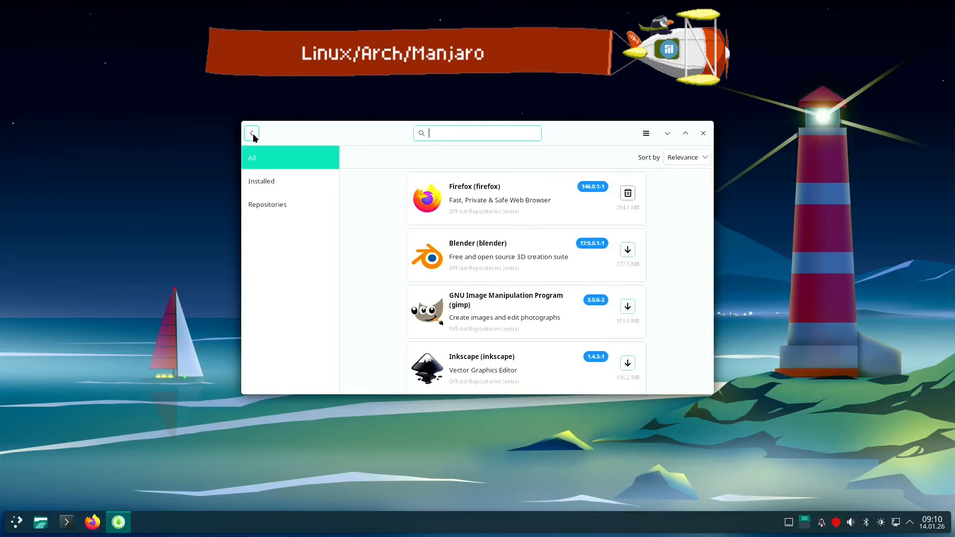
type("steam")
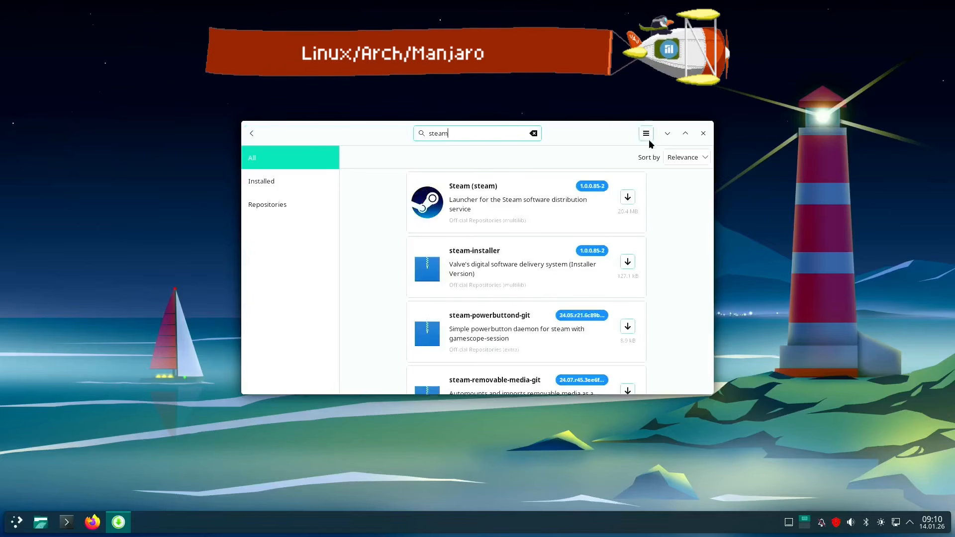
left_click(628, 197)
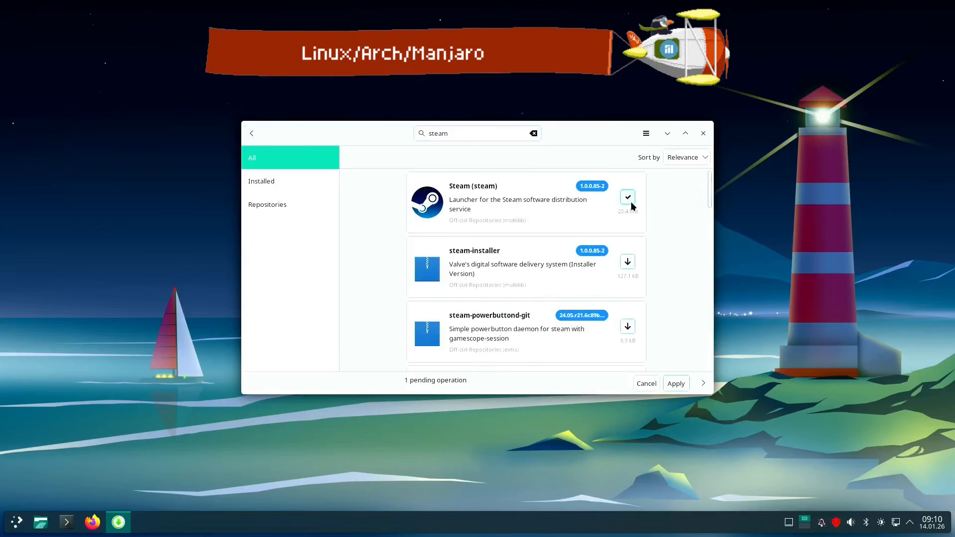
left_click(676, 383)
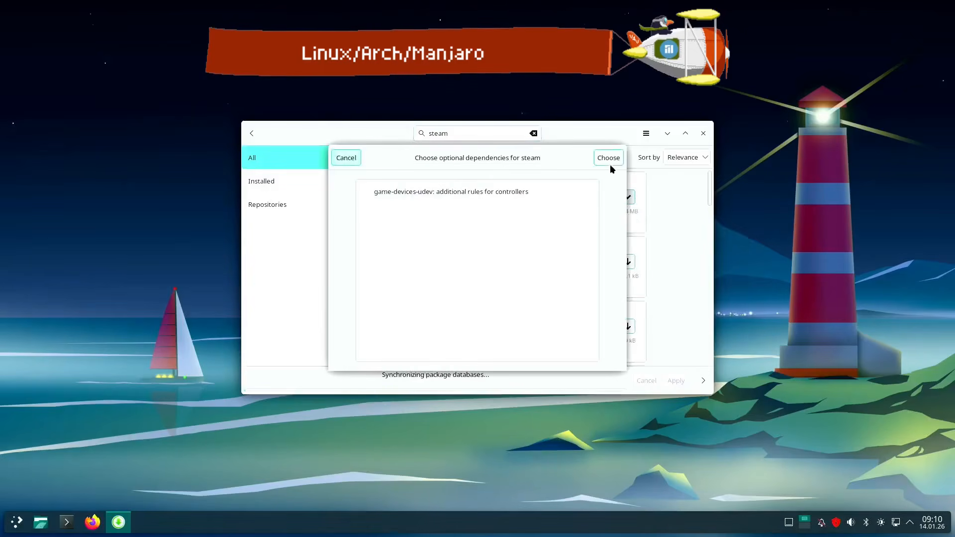
left_click(608, 158)
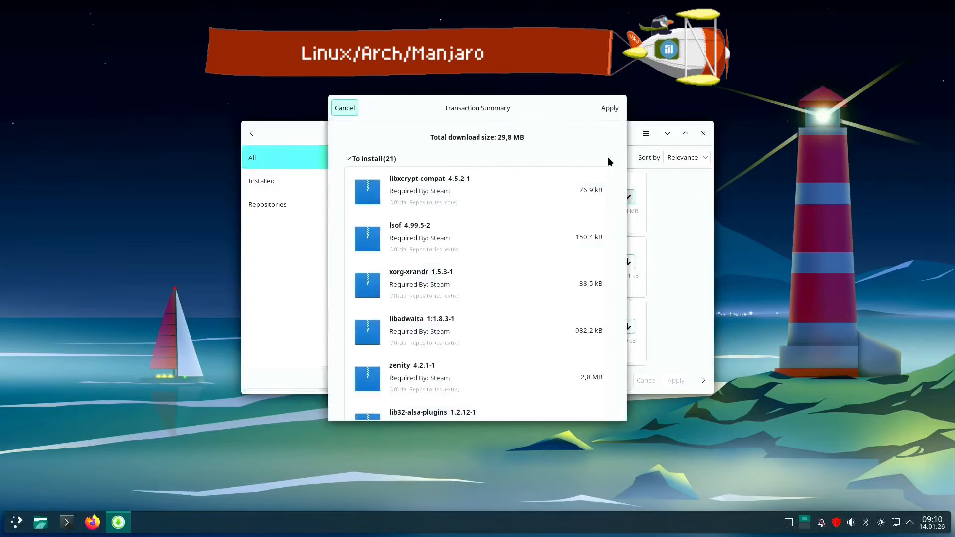
left_click(610, 109)
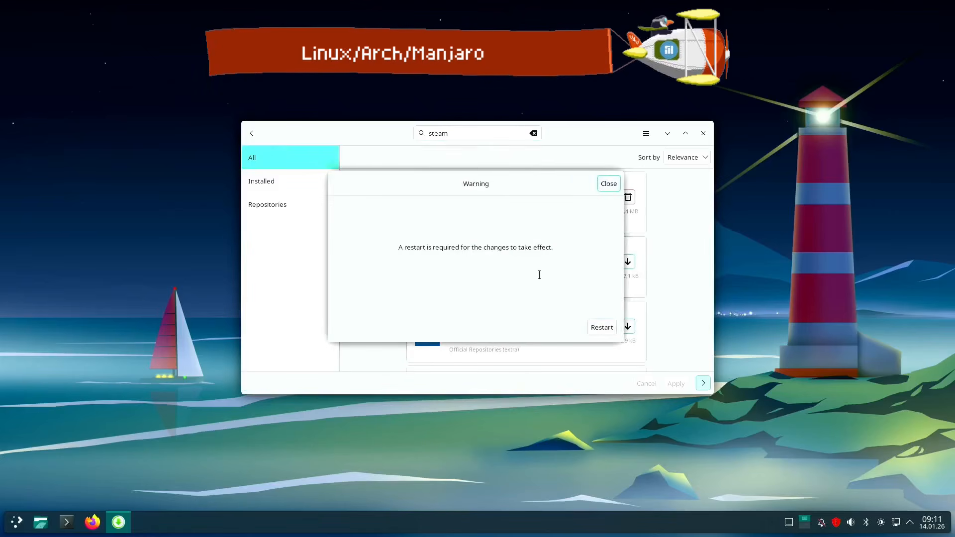
left_click(614, 185)
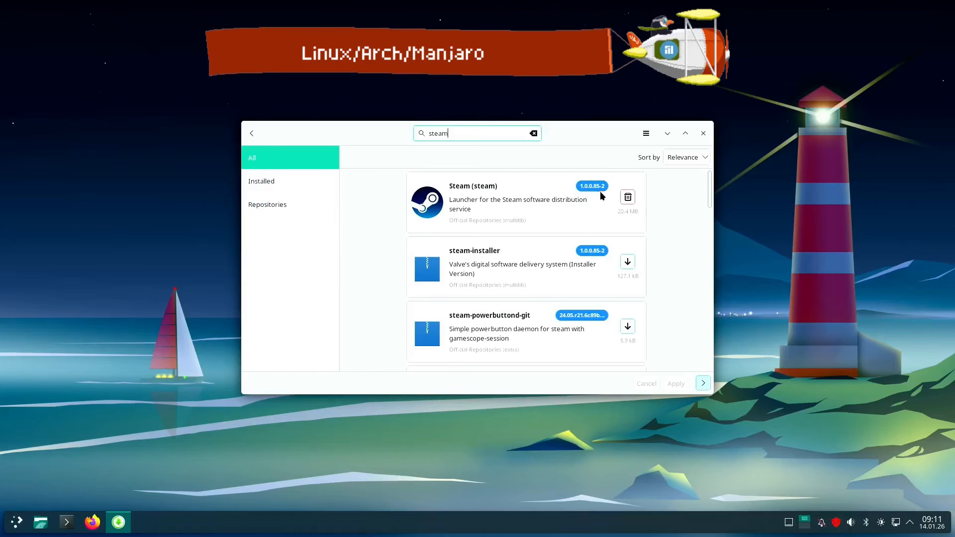
View the details page of the Steam package and return to the search results
left_click(494, 198)
left_click(450, 204)
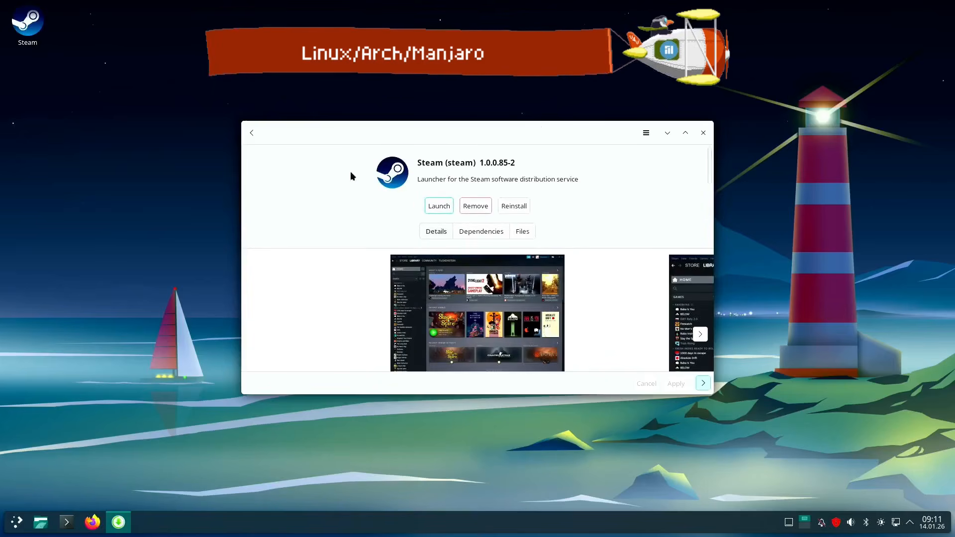
left_click(252, 134)
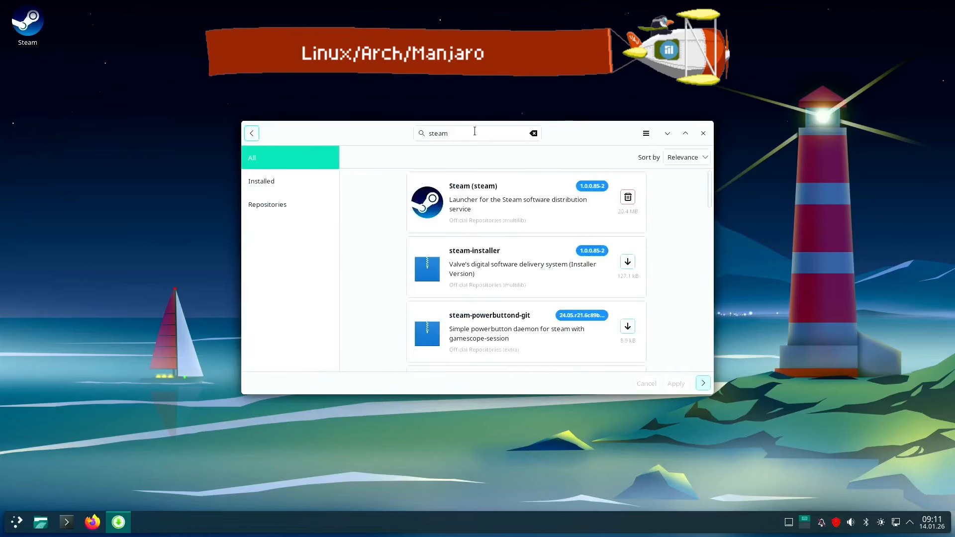
Search the software catalogue for "heroic" and install heroic-games-launcher without its optional dependencies
left_click_drag(475, 132, 379, 110)
type("h")
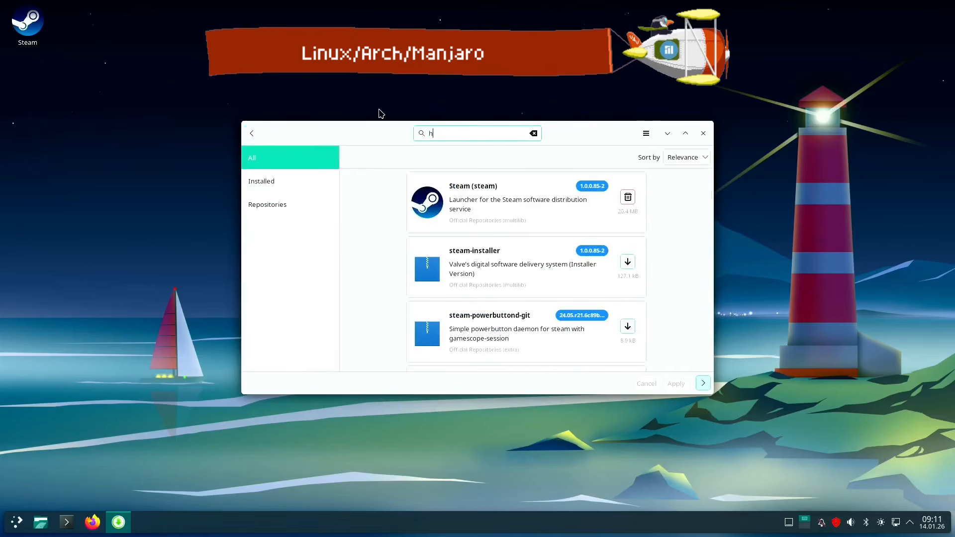
type("eroic")
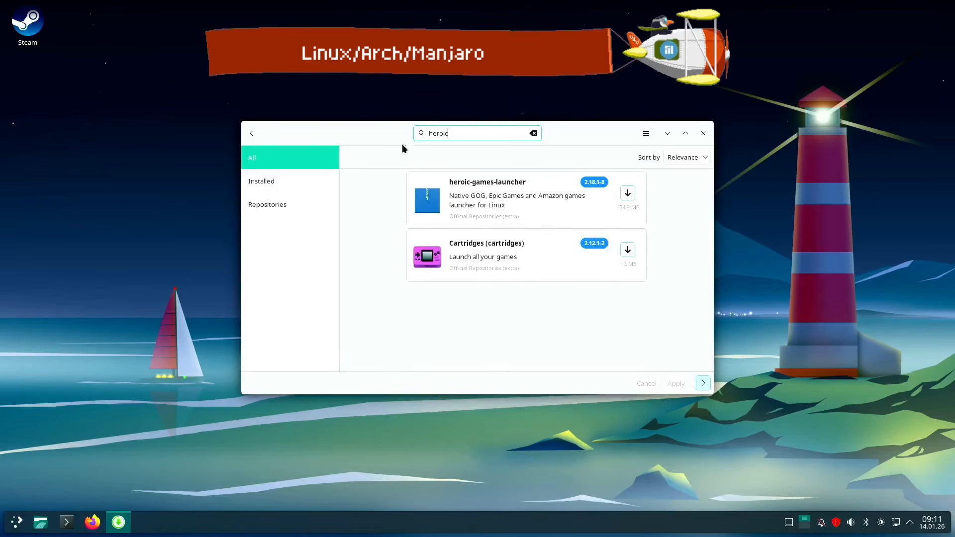
left_click(627, 193)
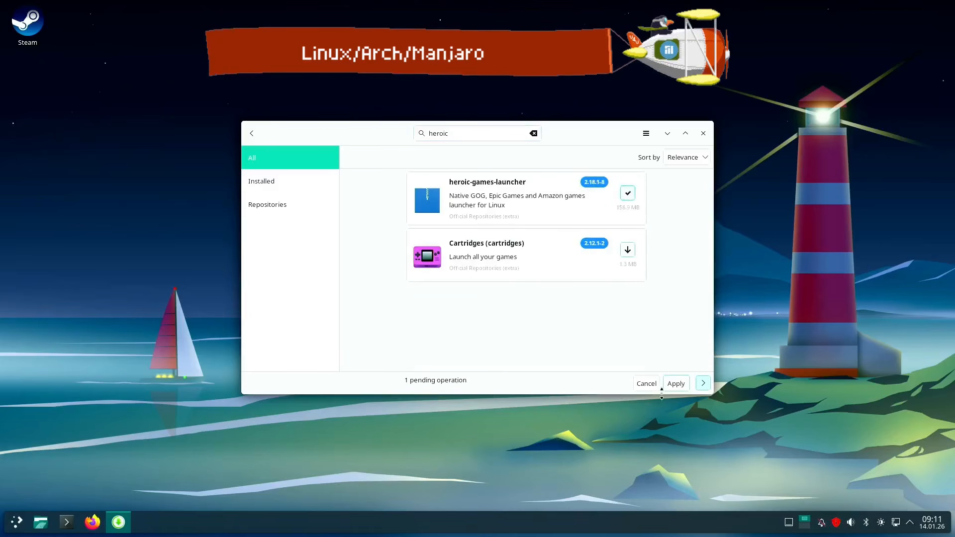
left_click(676, 383)
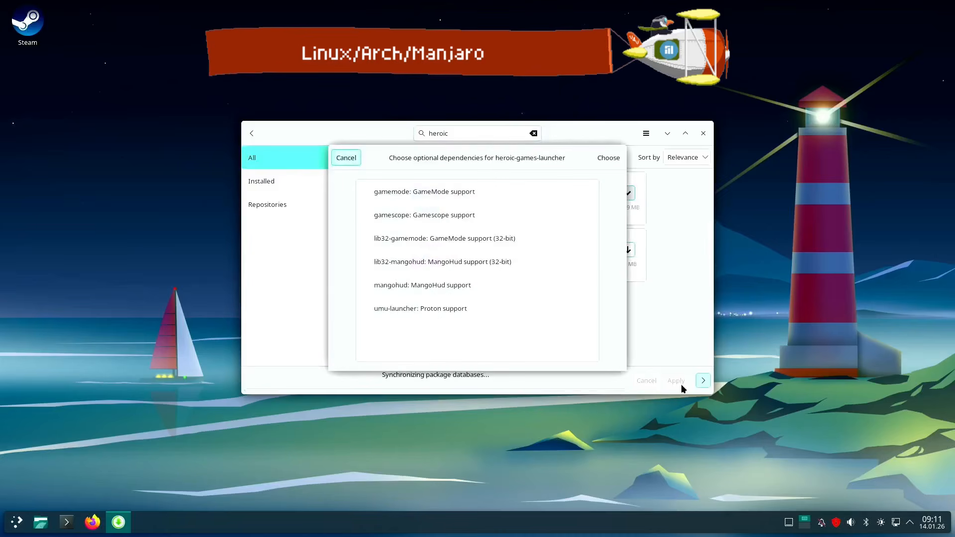
left_click(559, 190)
left_click(615, 158)
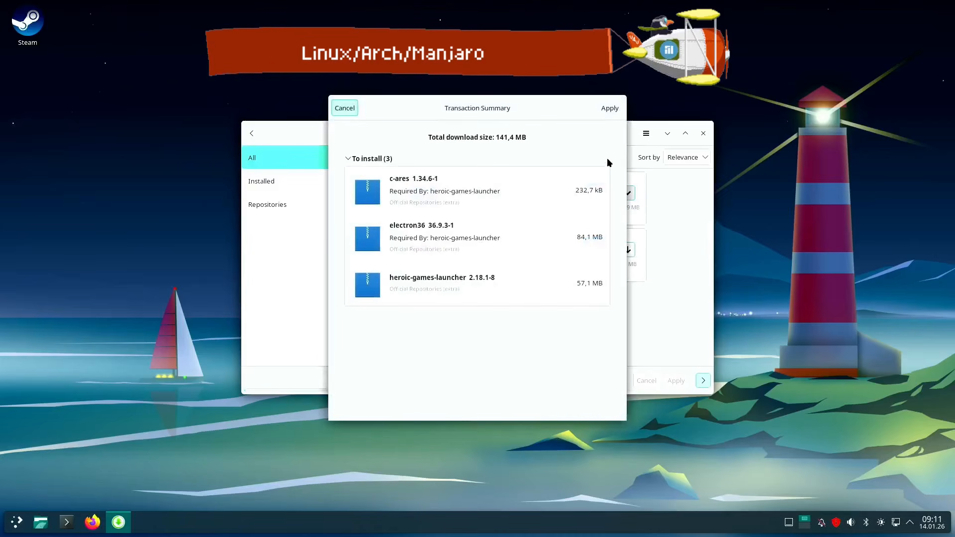
left_click(610, 109)
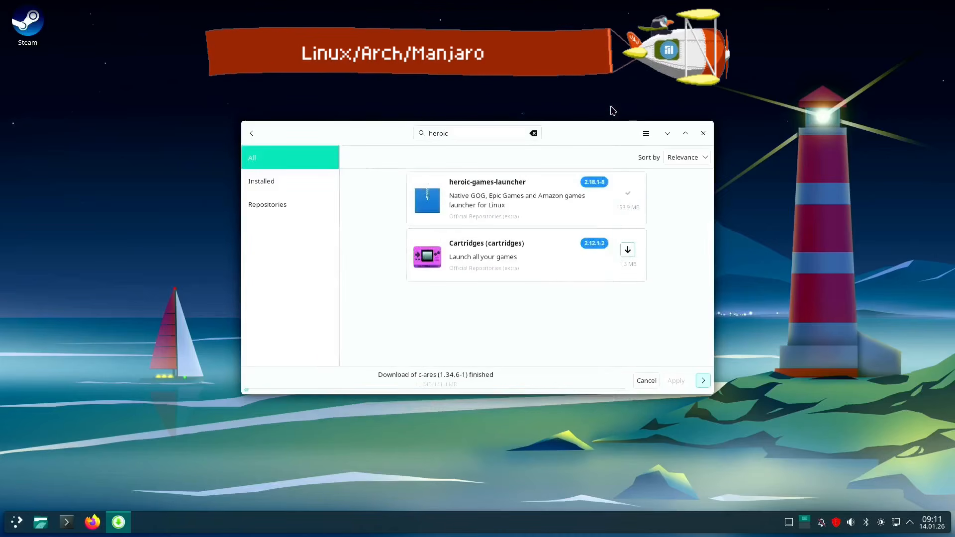
Launch Steam from the desktop and open its game library
double_click(29, 36)
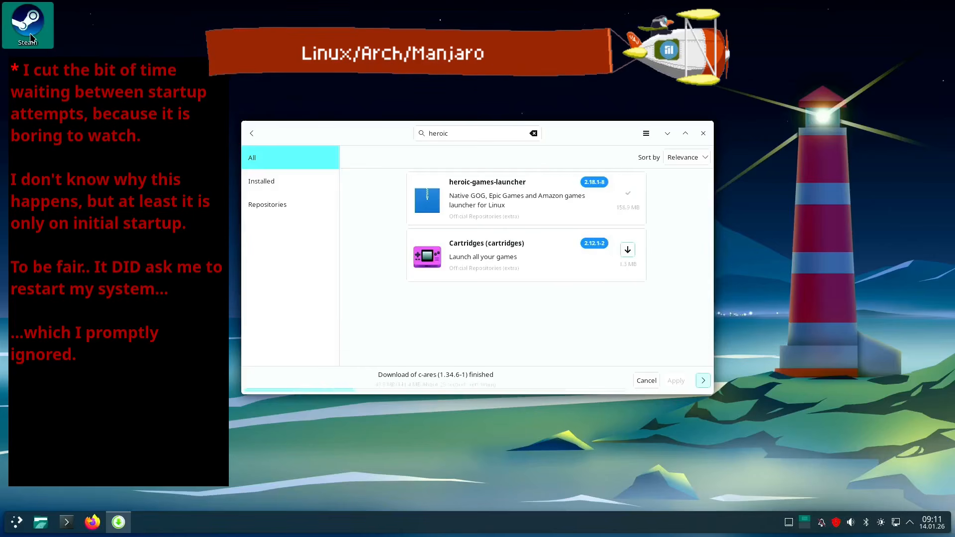
double_click(29, 36)
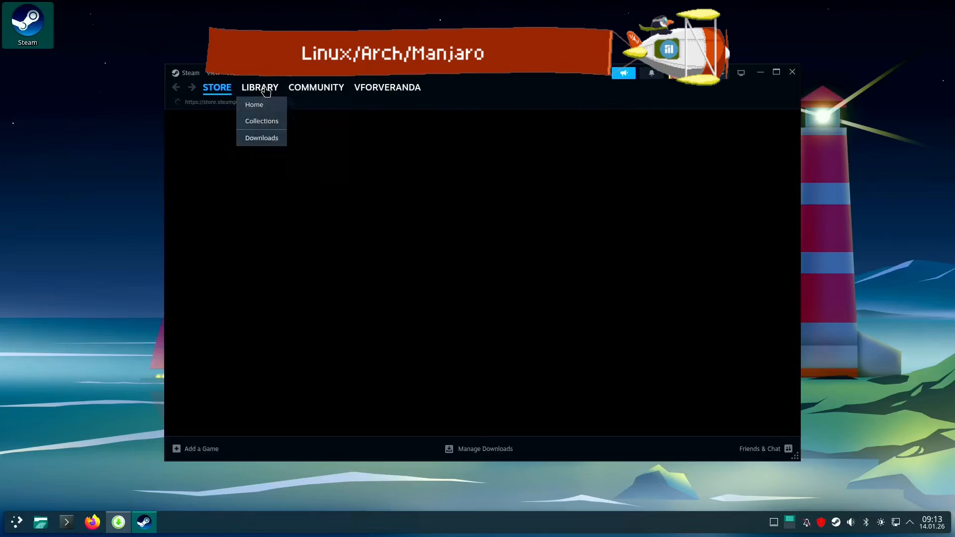
left_click(260, 87)
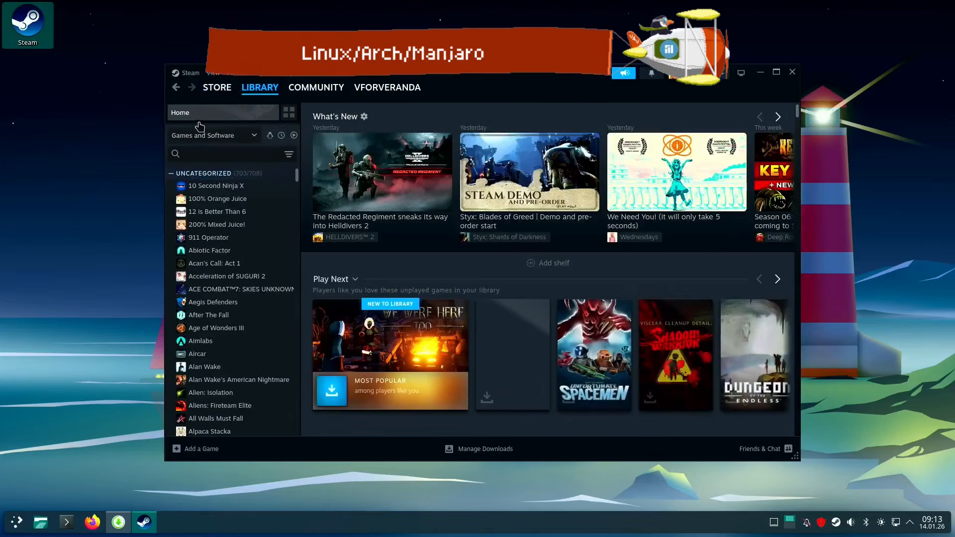
Search the game library for "peak" and install PEAK to /home with an application shortcut
left_click(196, 154)
type("peak")
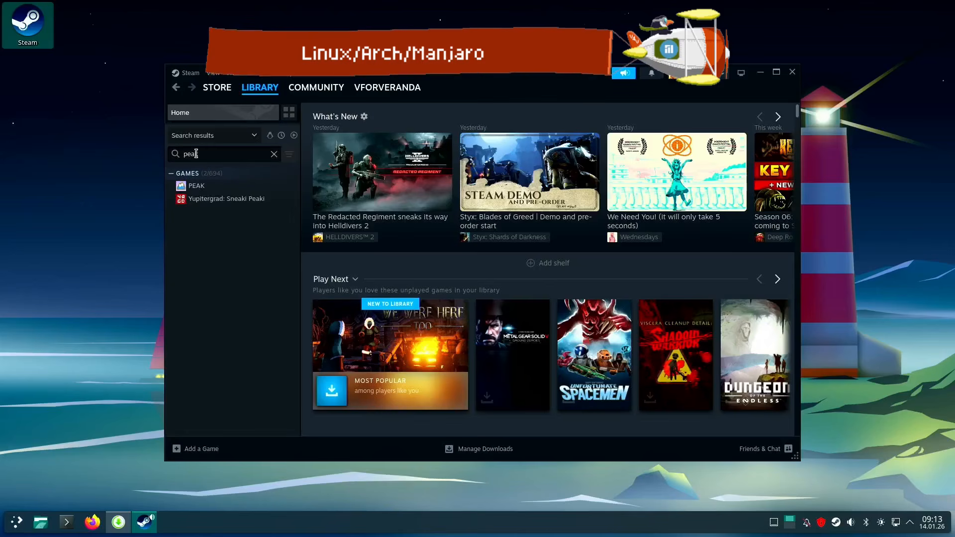
left_click(197, 186)
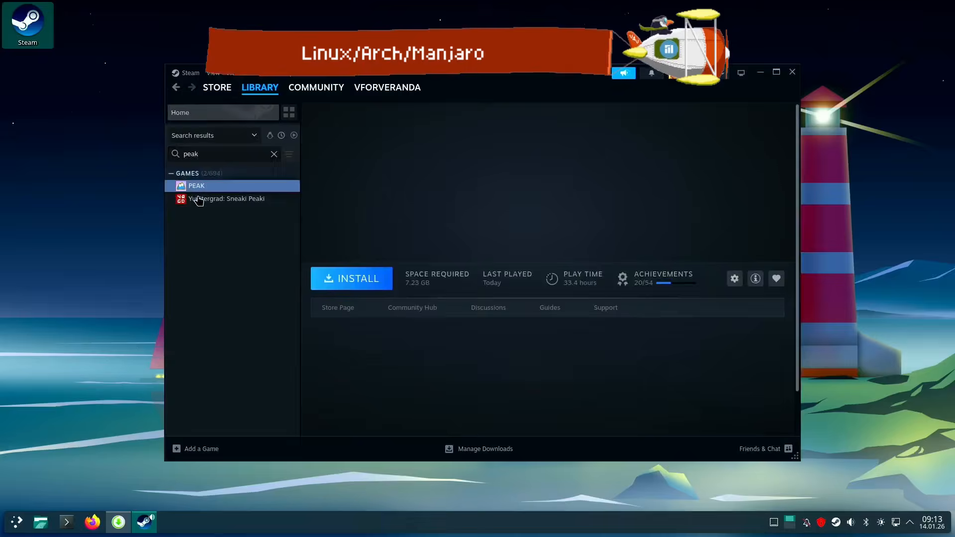
left_click(366, 278)
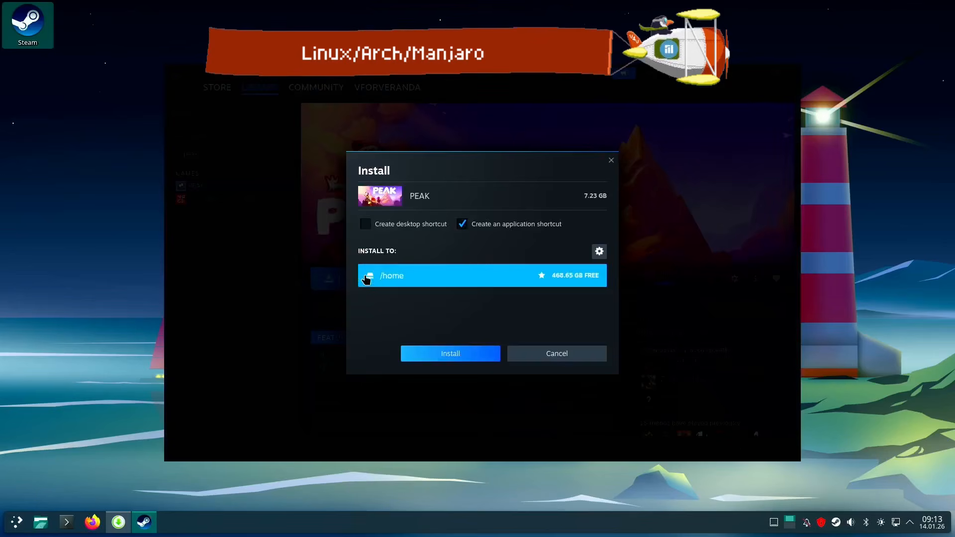
left_click(449, 355)
left_click(546, 424)
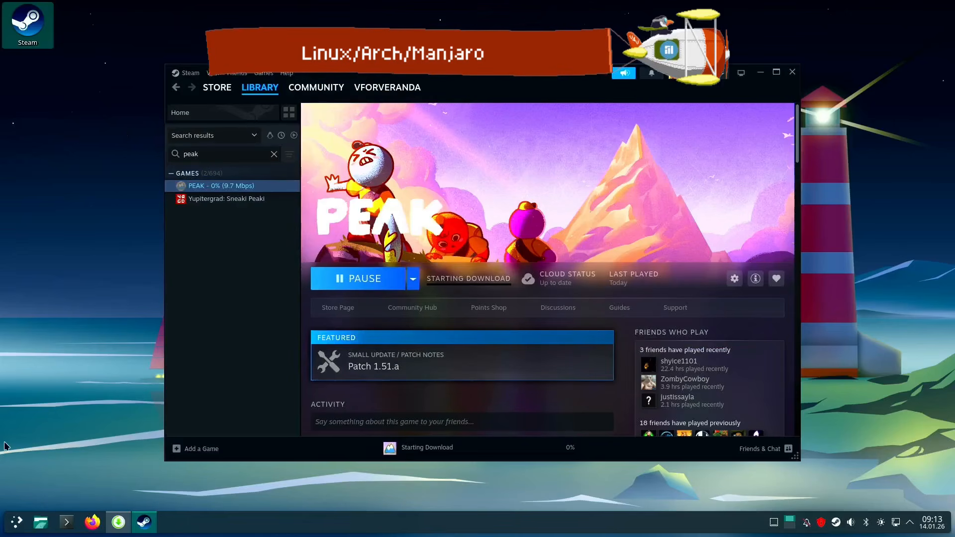
Launch Heroic Games Launcher from the installed games and dismiss its anonymous analytics request
left_click(10, 524)
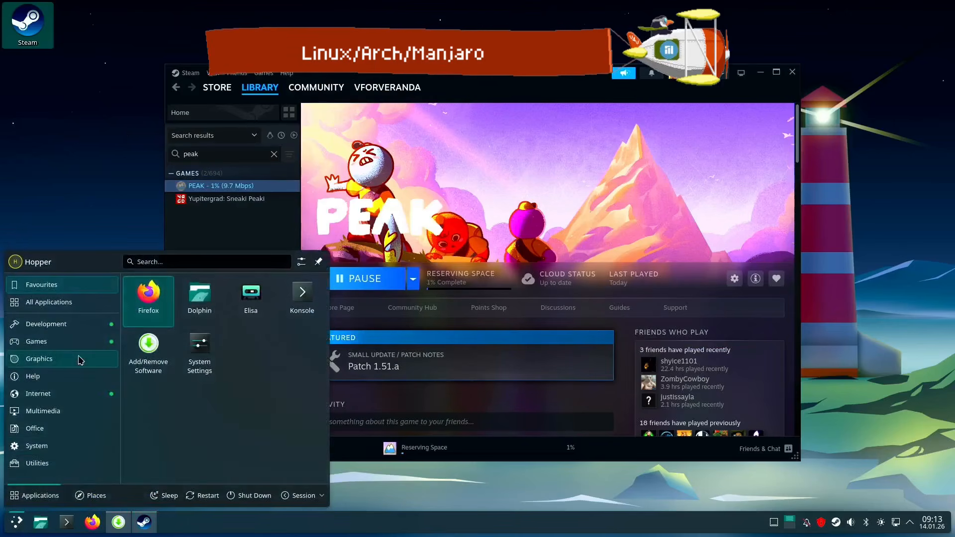
left_click(45, 342)
left_click(192, 294)
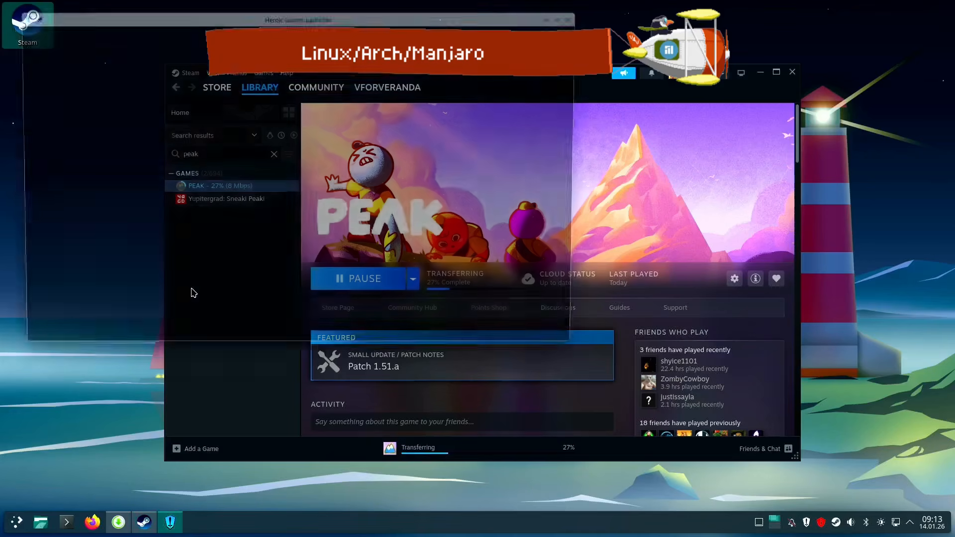
left_click(508, 44)
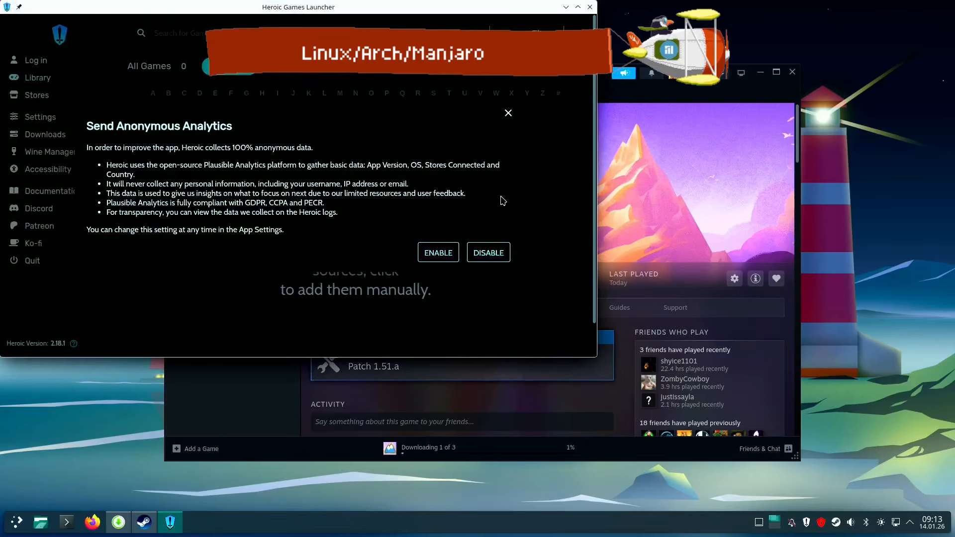
left_click(508, 114)
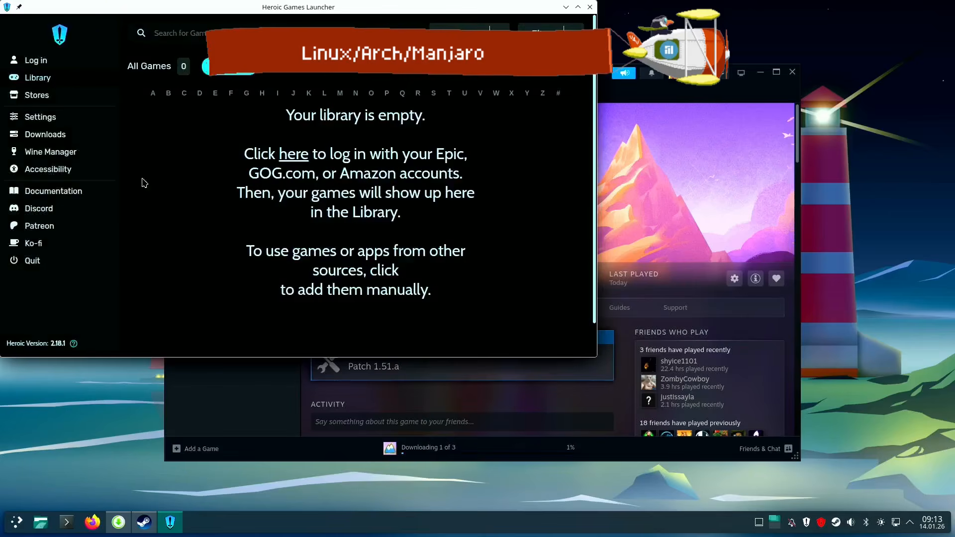
Look over Heroic's platform login options, library and Epic store, and close the launcher
left_click(50, 60)
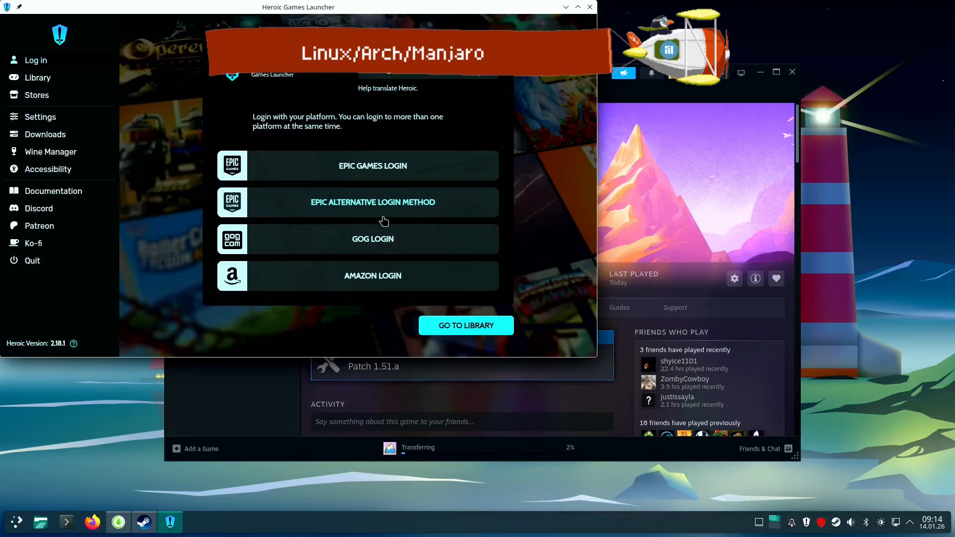
left_click(363, 184)
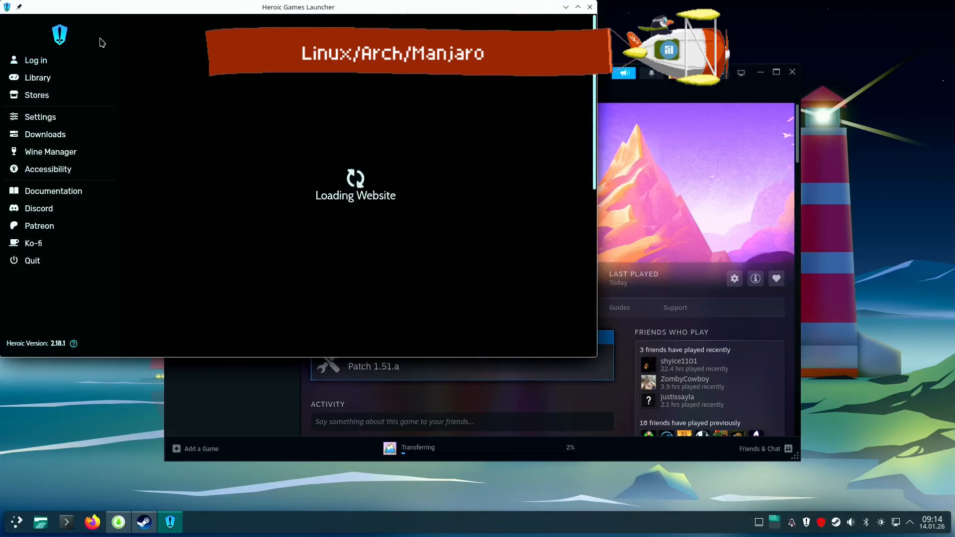
left_click(33, 60)
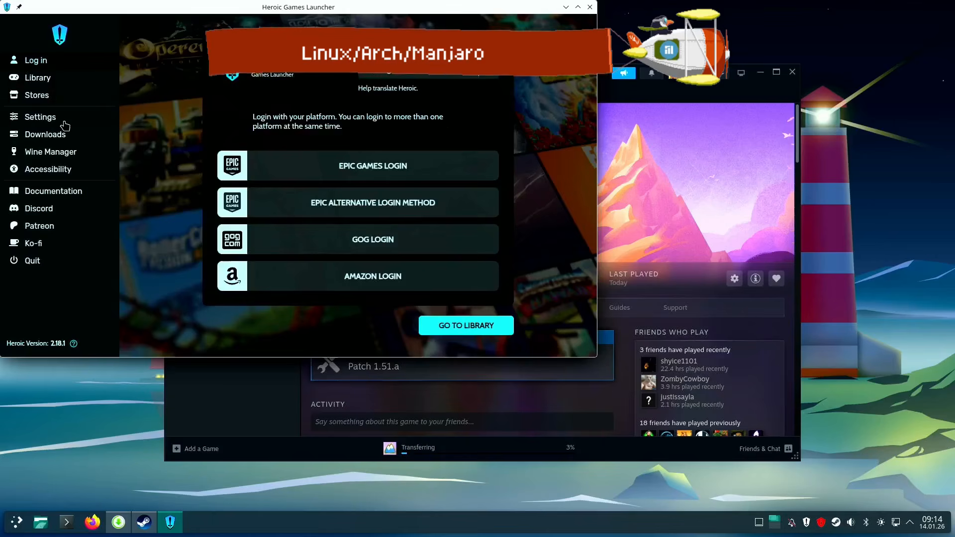
left_click(39, 78)
left_click(34, 95)
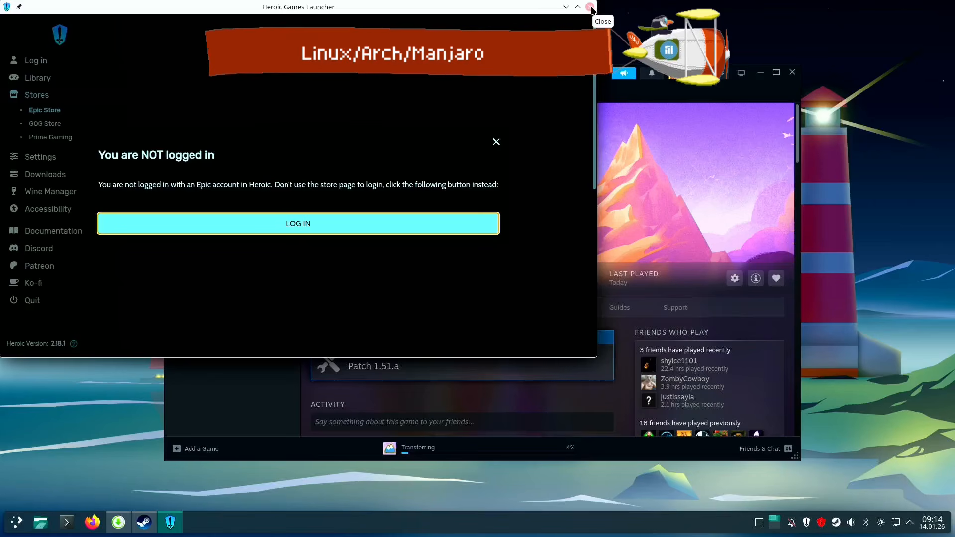
left_click(590, 7)
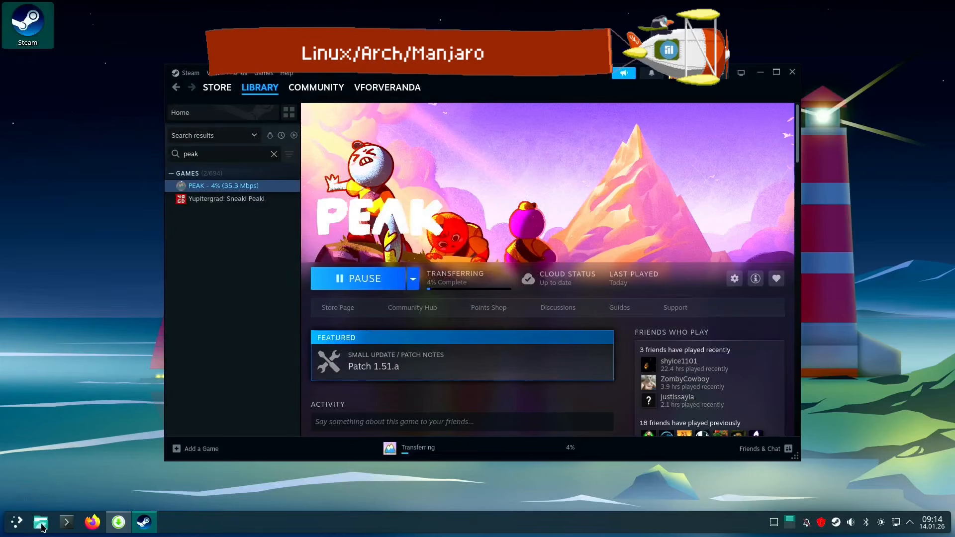
Open System Settings from the favourite applications
left_click(18, 523)
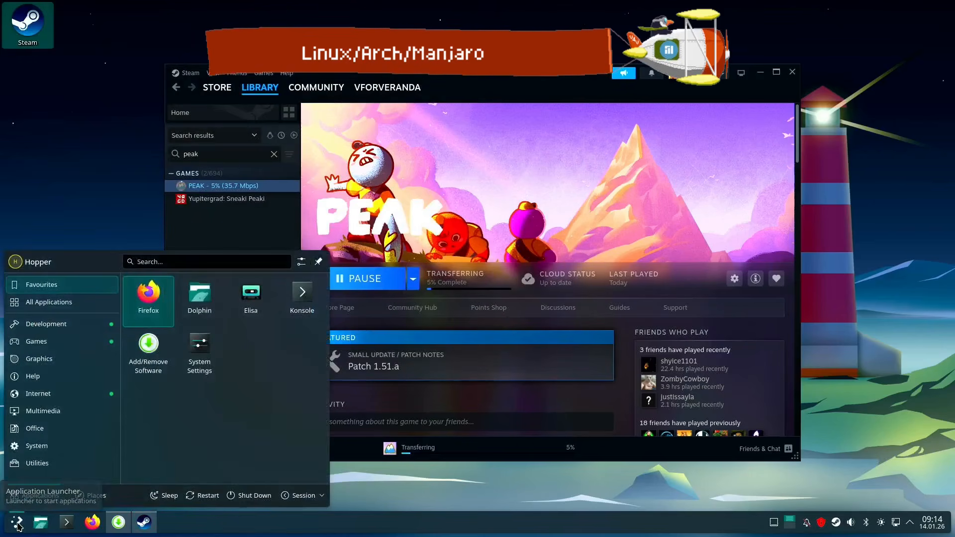
left_click(206, 347)
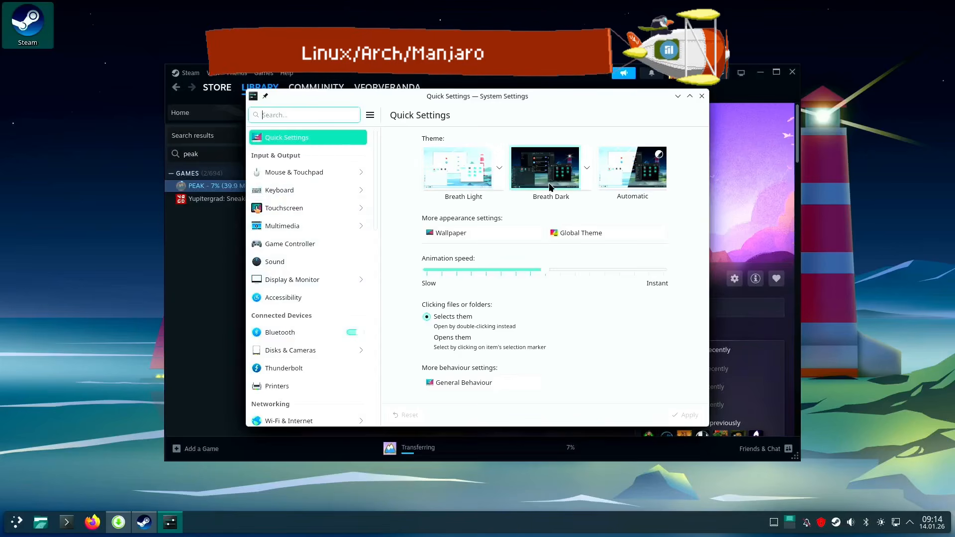
Select the Breath Dark theme, discard that change to view the mouse settings, and return to the settings overview
left_click(537, 164)
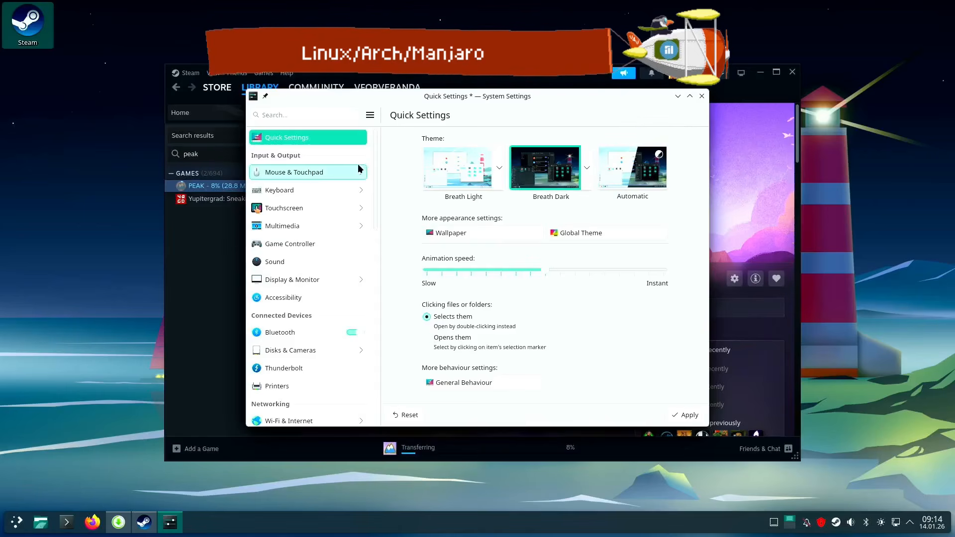
left_click(322, 172)
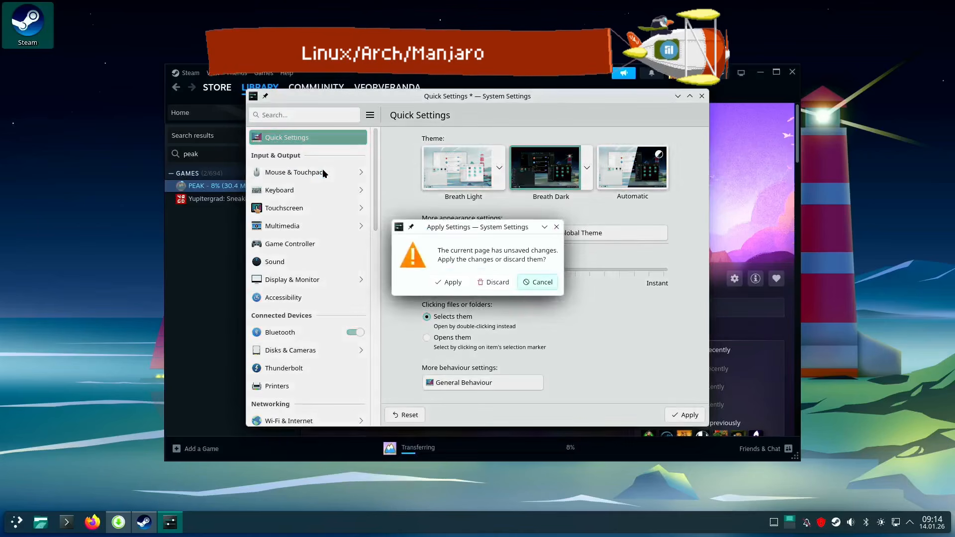
left_click(494, 282)
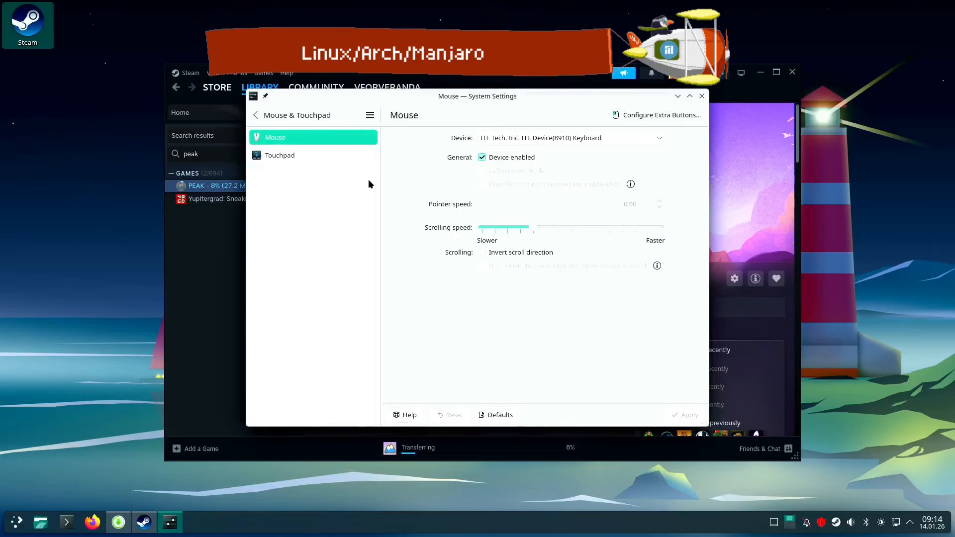
left_click(256, 114)
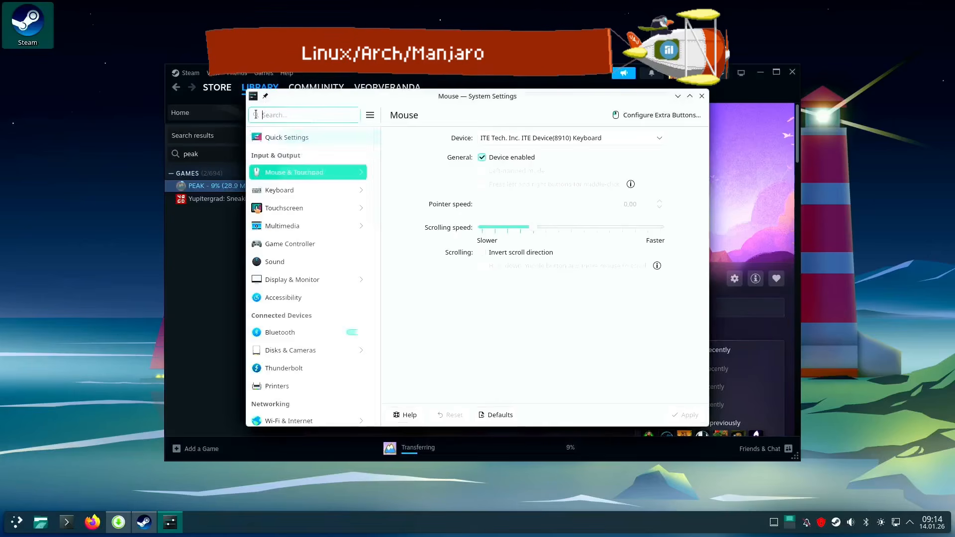
Enable the keyboard options in the keyboard's key bindings and set the Caps Lock behavior to "Caps Lock is disabled"
left_click(285, 191)
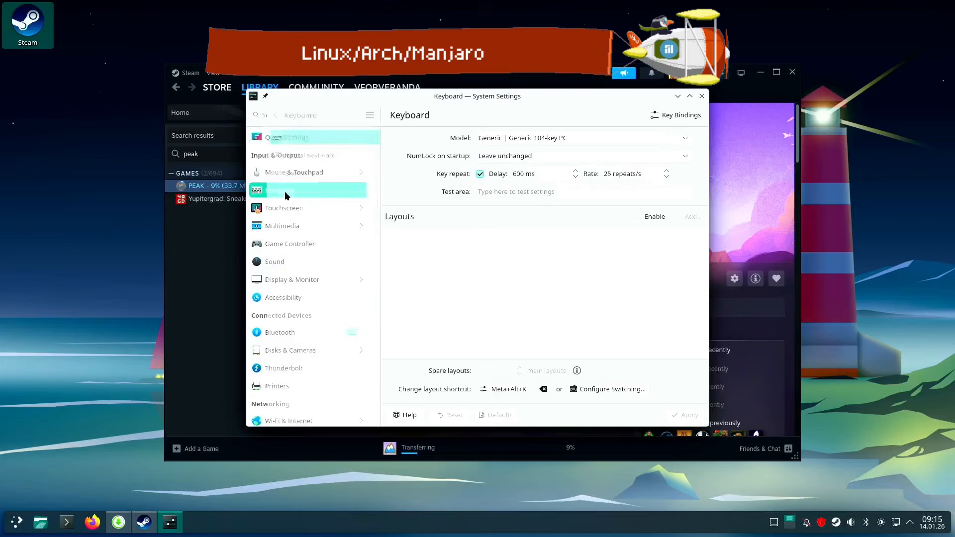
left_click(670, 117)
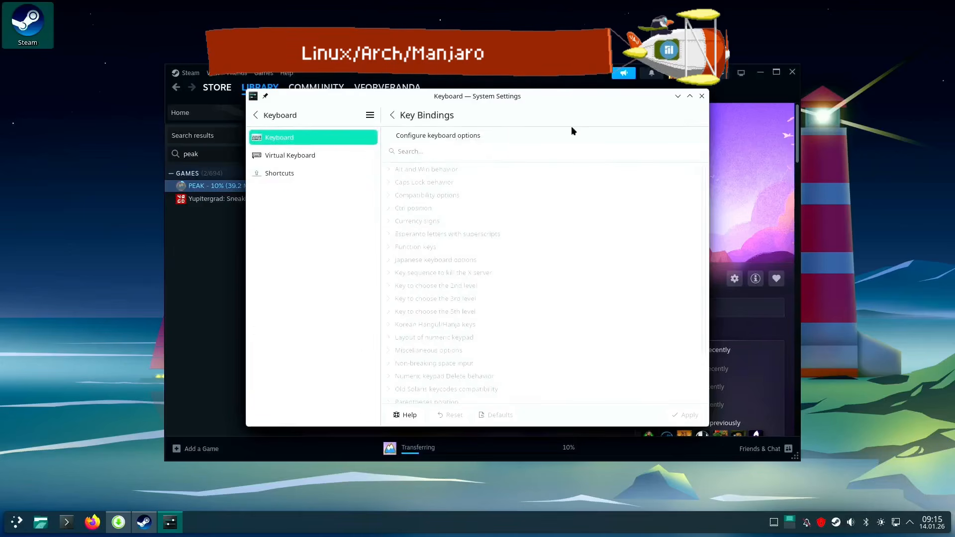
left_click(390, 136)
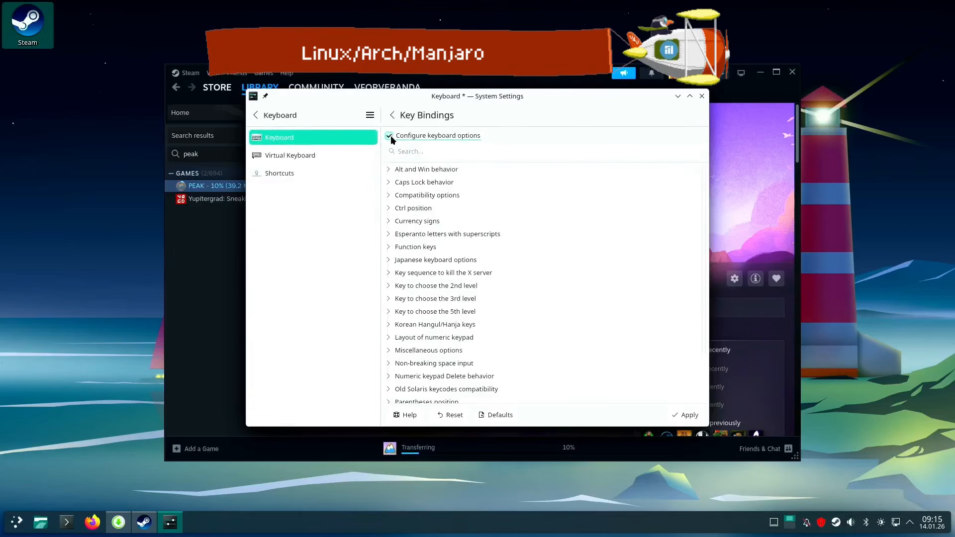
left_click(400, 182)
left_click(431, 242)
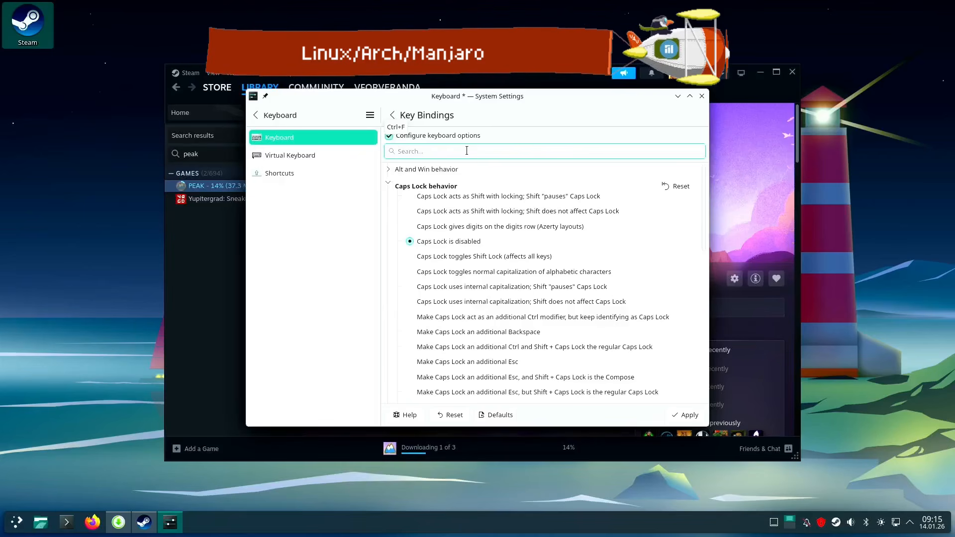
Try out Caps Lock by entering "aS YOU CAN SEE THIS SUCKS" in the key bindings search, and clear the text
type("aS Y")
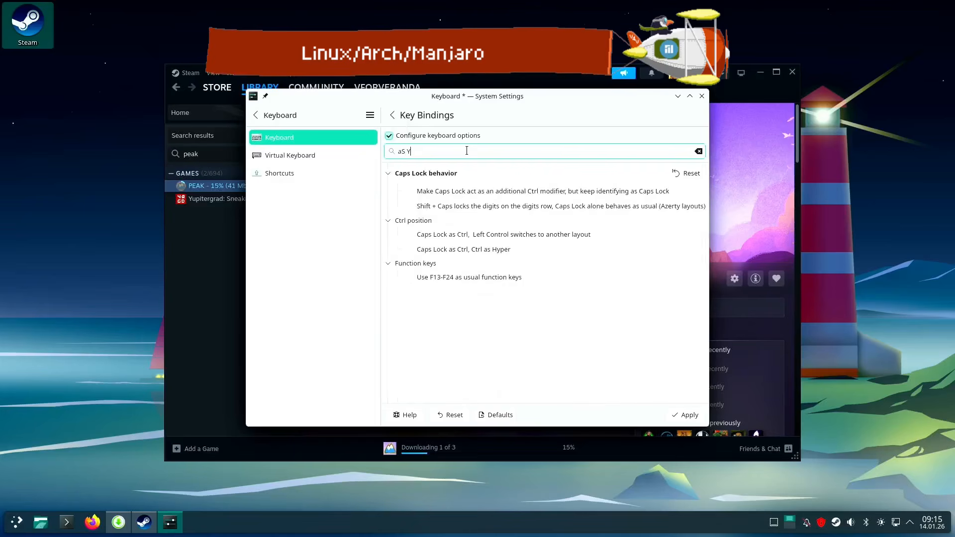
type("OU CAN")
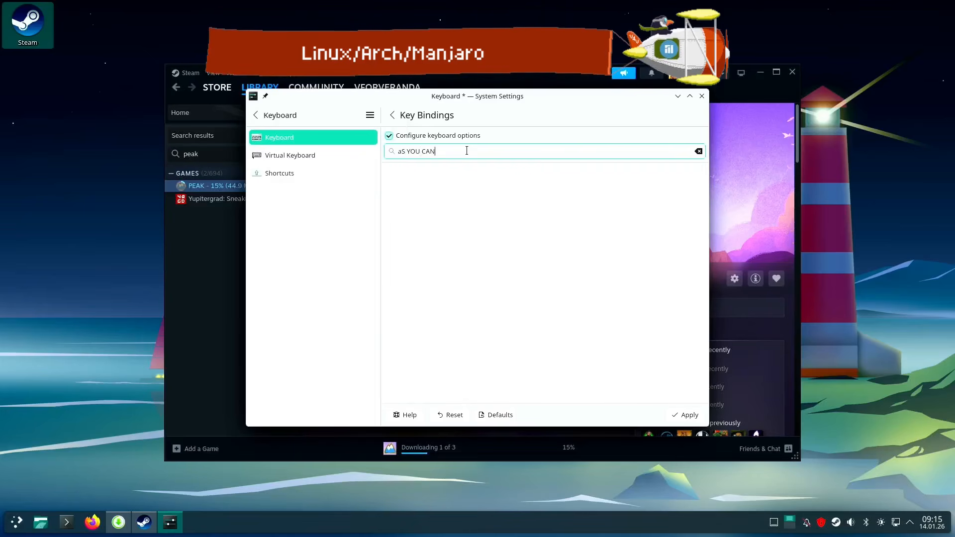
type(" SEE T")
type("HIS ")
type("FUCK")
type("SUCKS")
left_click_drag(538, 148, 375, 141)
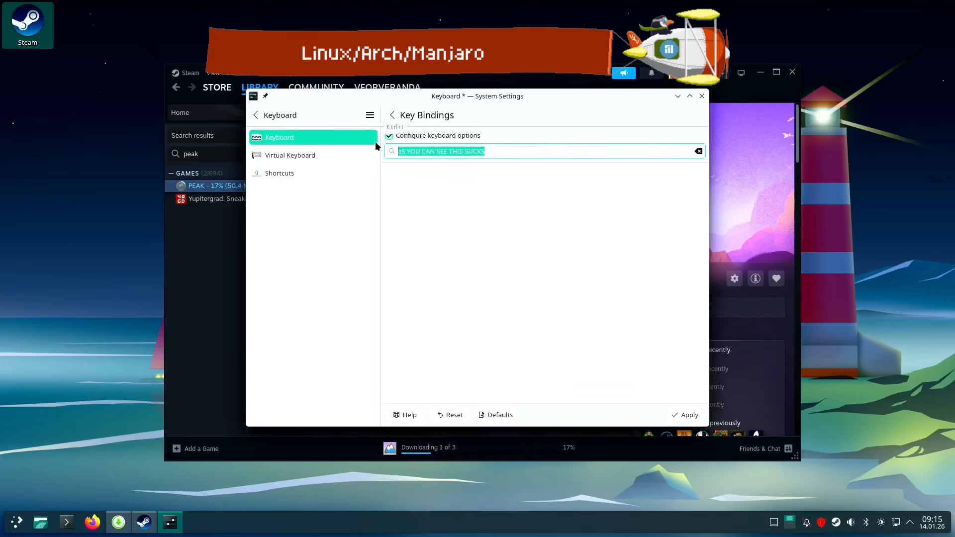
key("BackSpace")
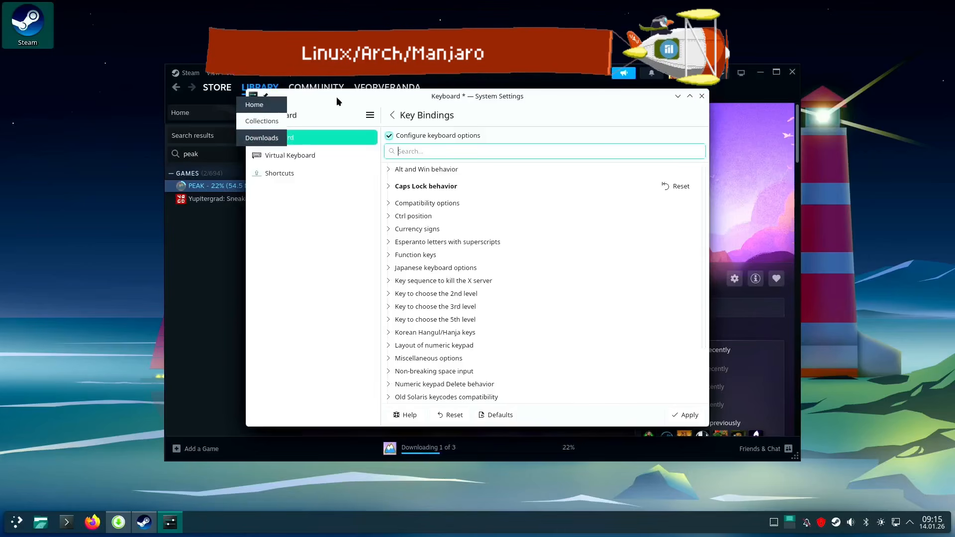
Leave the key bindings page, view the touchscreen settings and return to the settings overview
left_click_drag(342, 97, 443, 61)
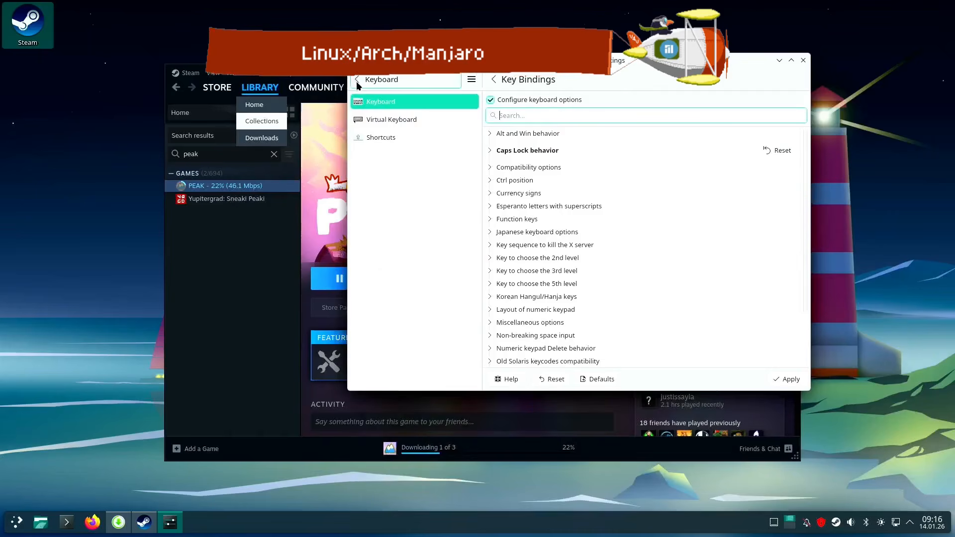
left_click(356, 79)
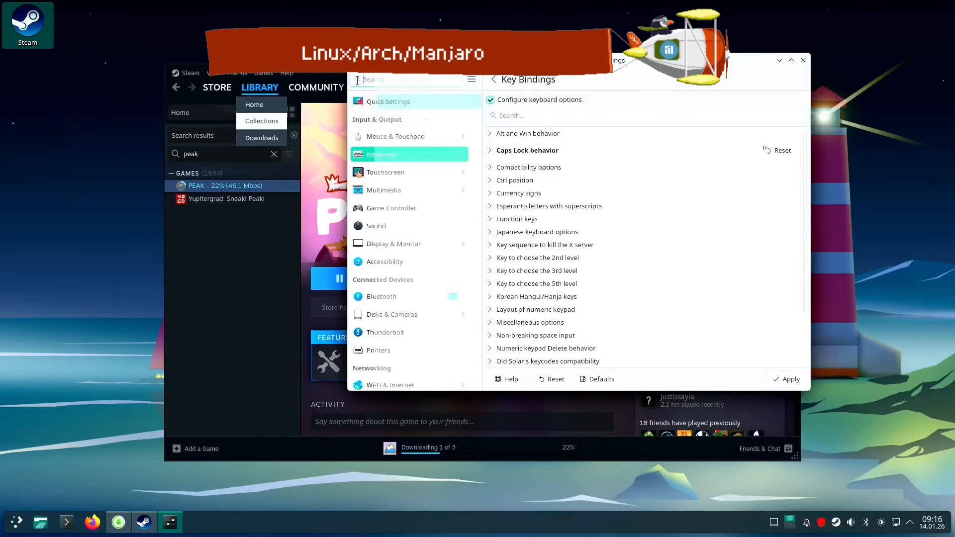
left_click(388, 172)
left_click(550, 246)
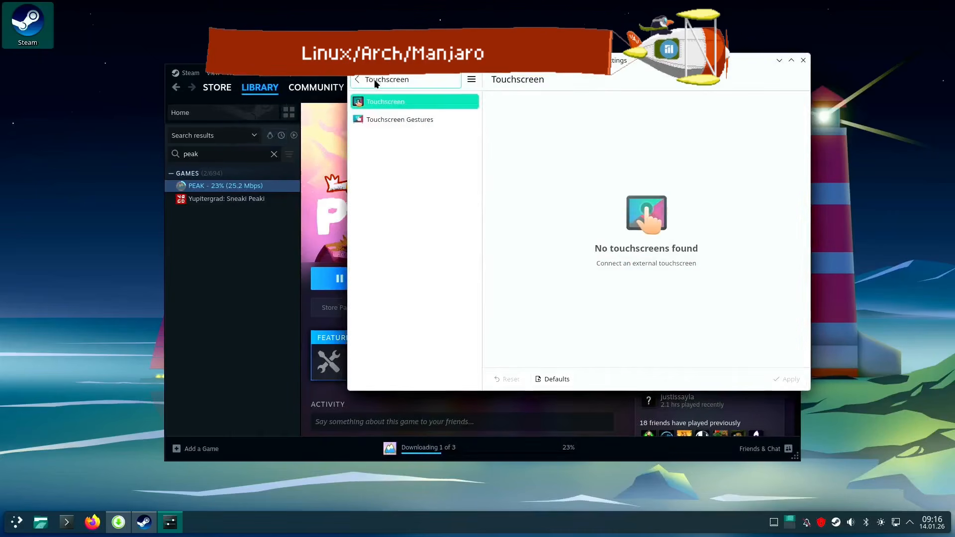
left_click(357, 80)
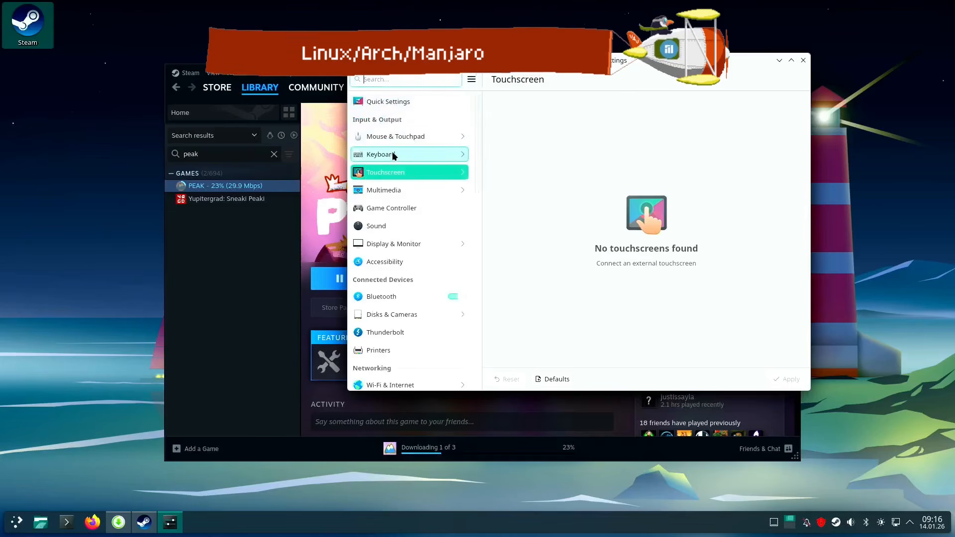
Set the desktop wallpaper to the Autumn 5.5 image and apply it
scroll(403, 192, "down", 3)
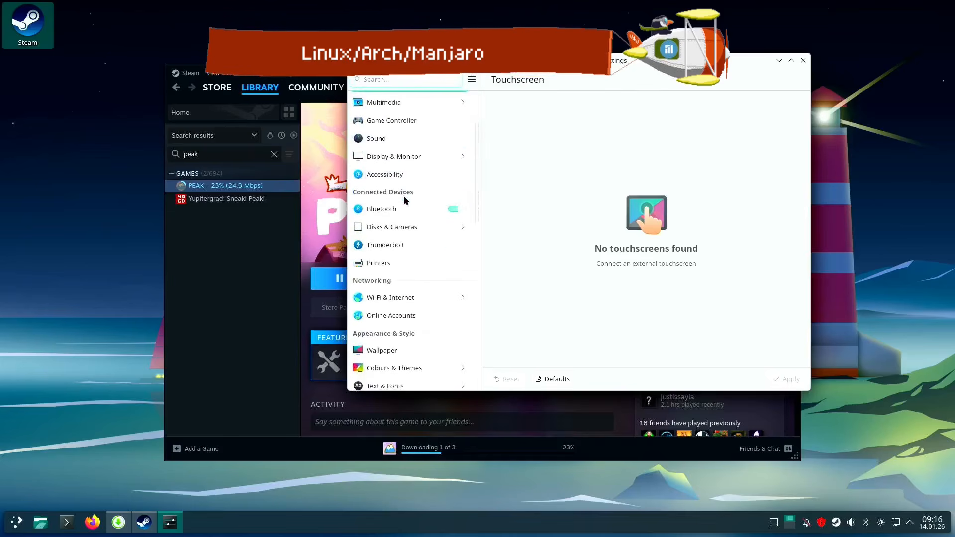
scroll(404, 197, "down", 3)
scroll(403, 200, "down", 1)
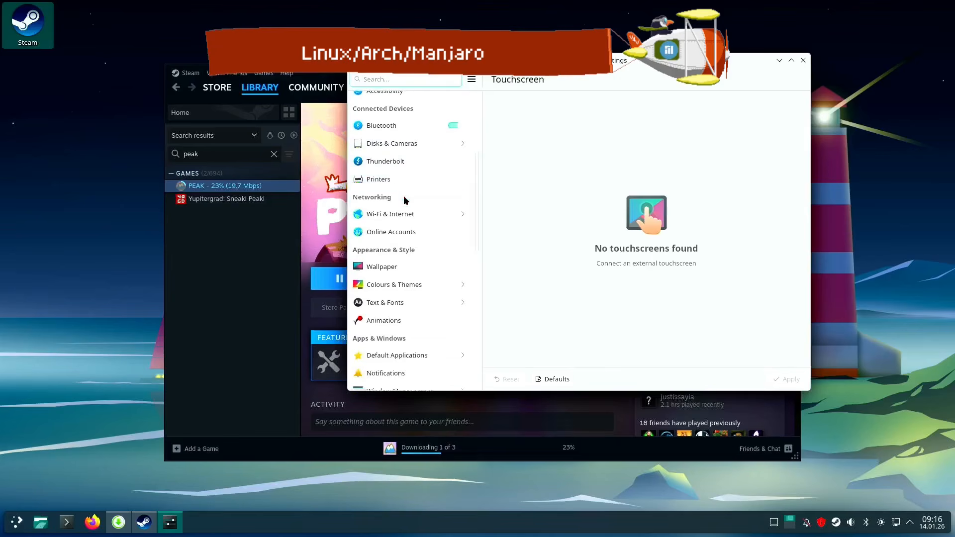
scroll(404, 200, "down", 1)
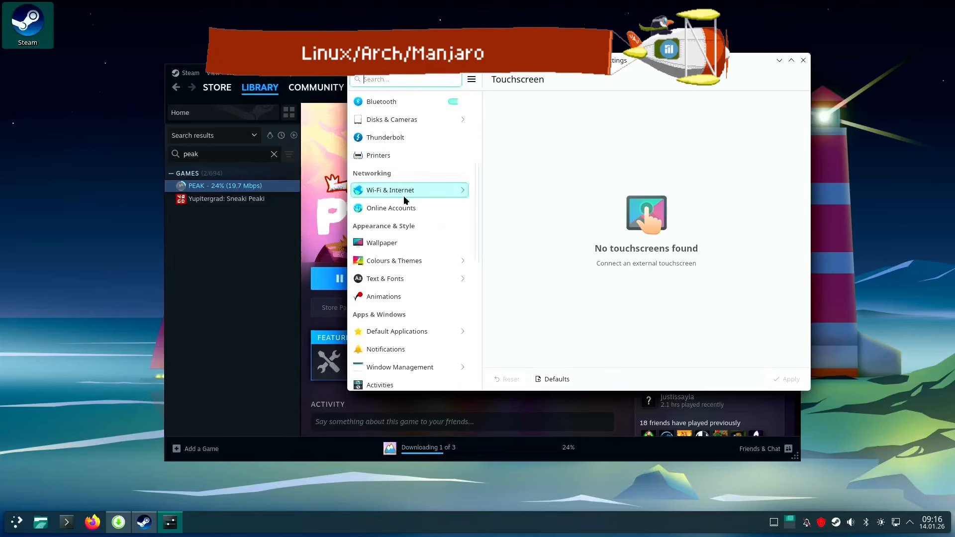
left_click(391, 243)
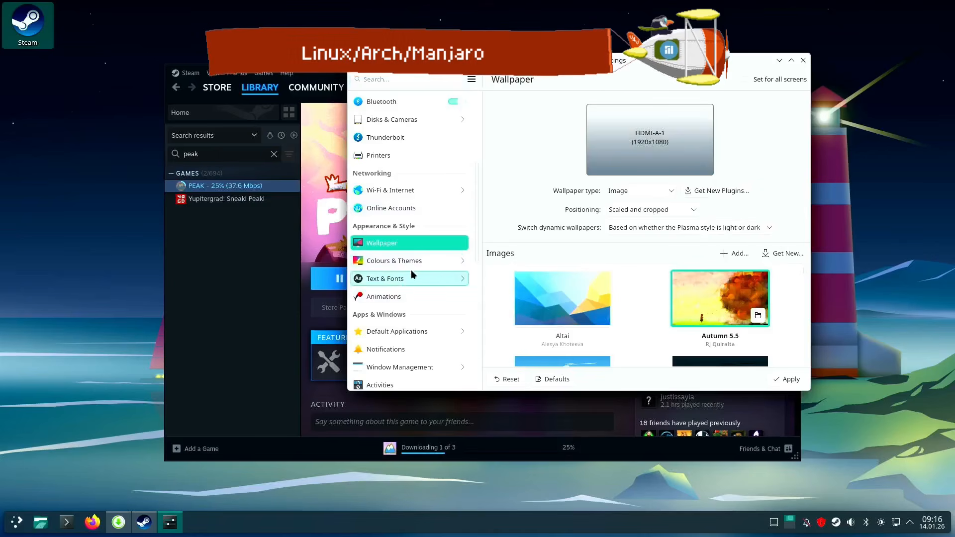
left_click(785, 379)
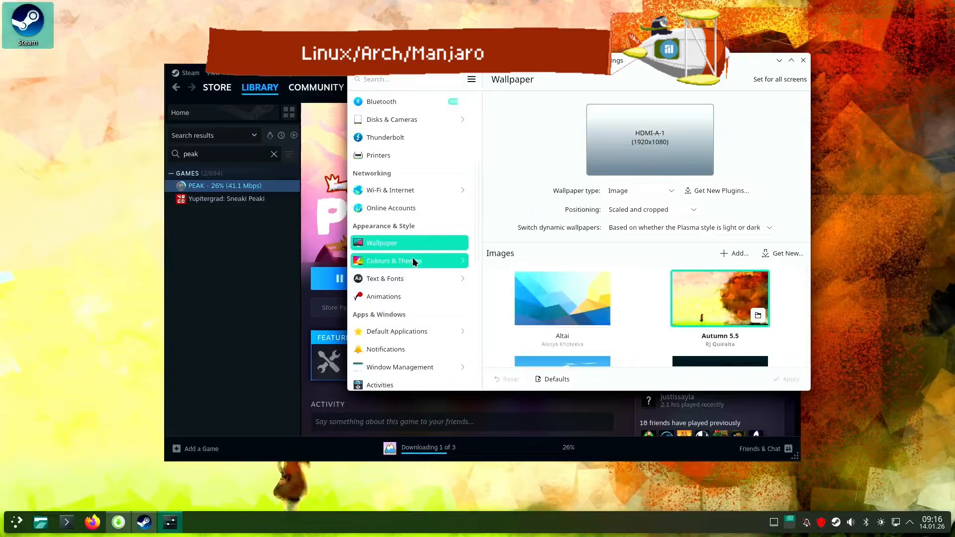
Enable automatic login for the user account with the Plasma (Wayland) session in the login screen behaviour, and apply it
left_click(412, 261)
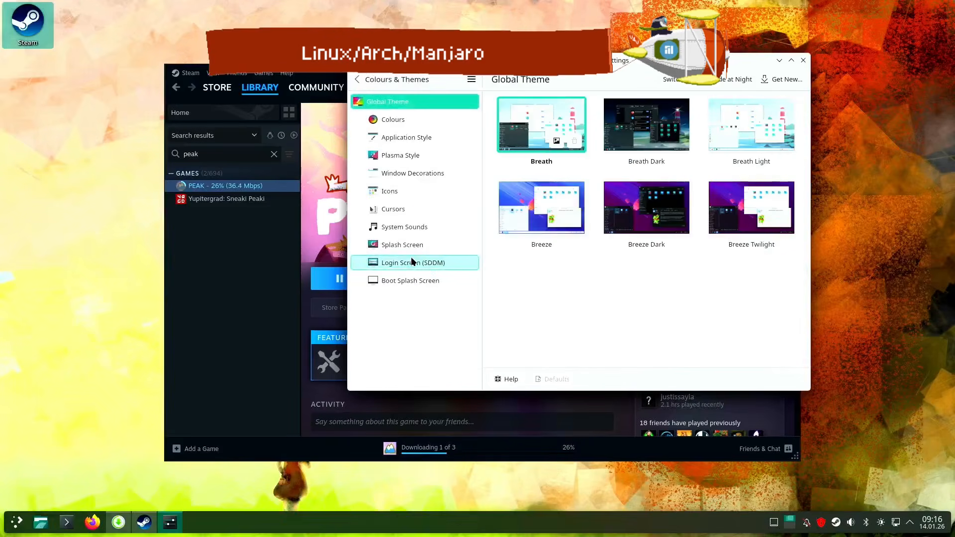
mouse_move(668, 224)
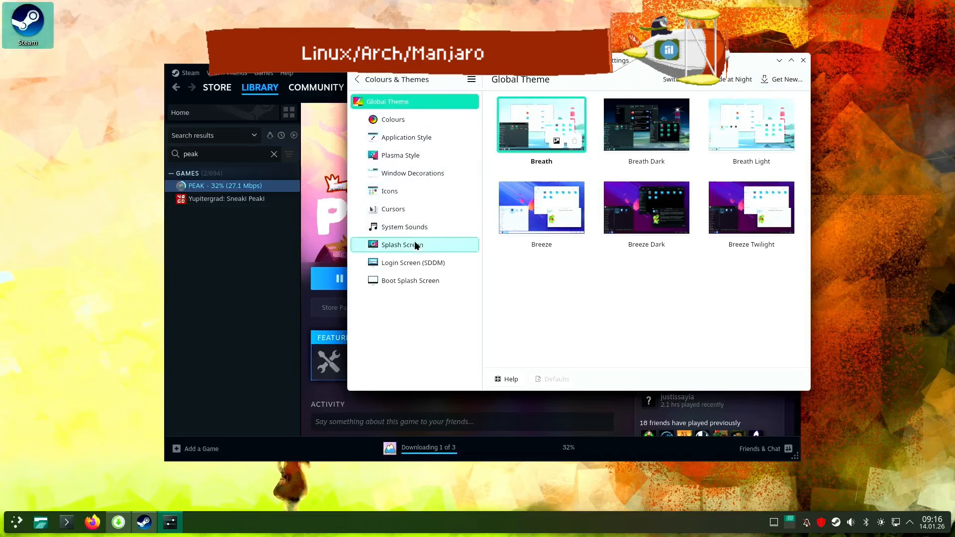
left_click(418, 264)
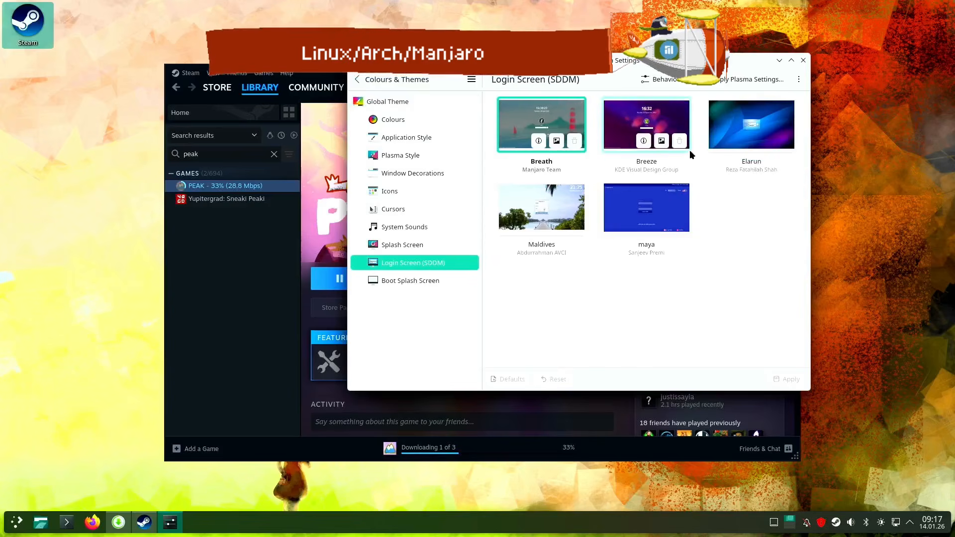
left_click(666, 79)
left_click(580, 108)
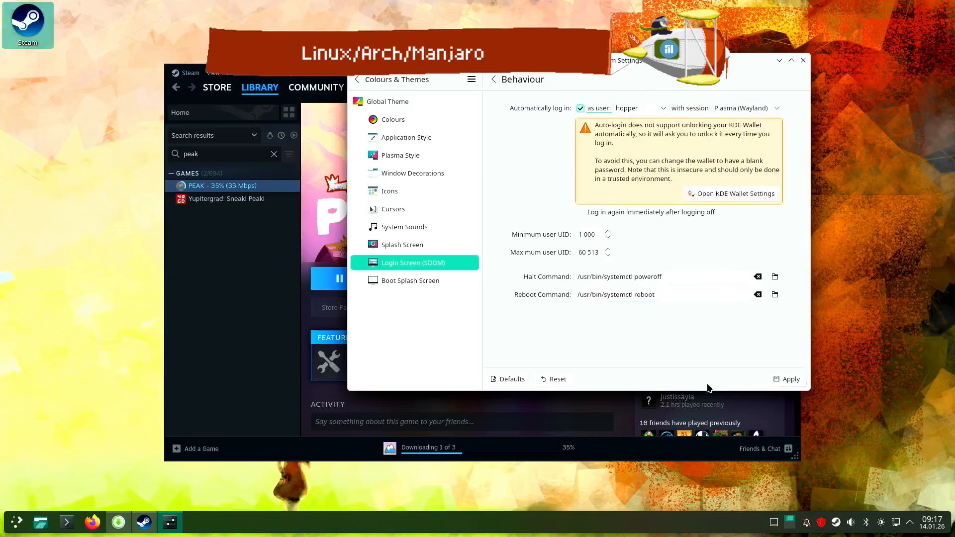
left_click(788, 380)
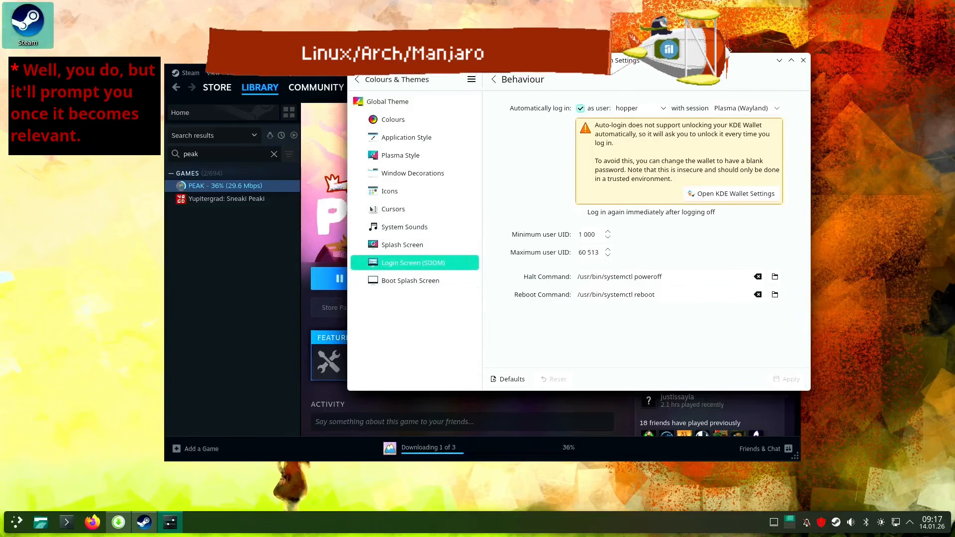
left_click(357, 80)
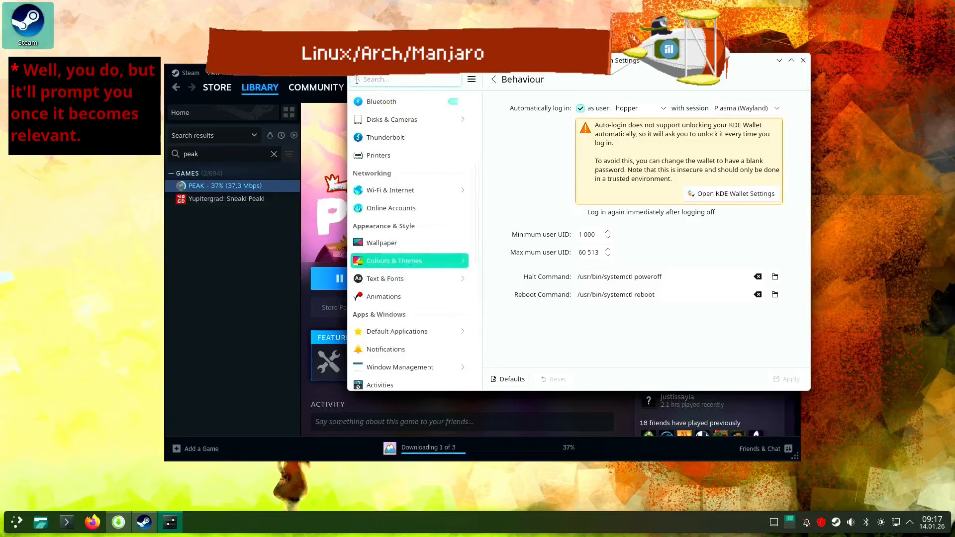
Trigger the desktop overview from the screen's top-left hot corner and leave it again, repeating this once more
scroll(406, 273, "down", 1)
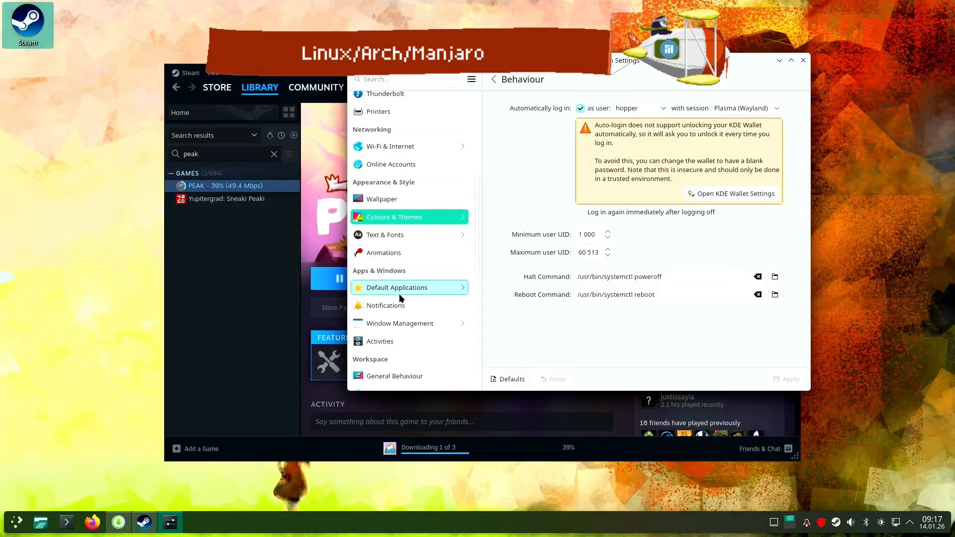
mouse_move(1, 4)
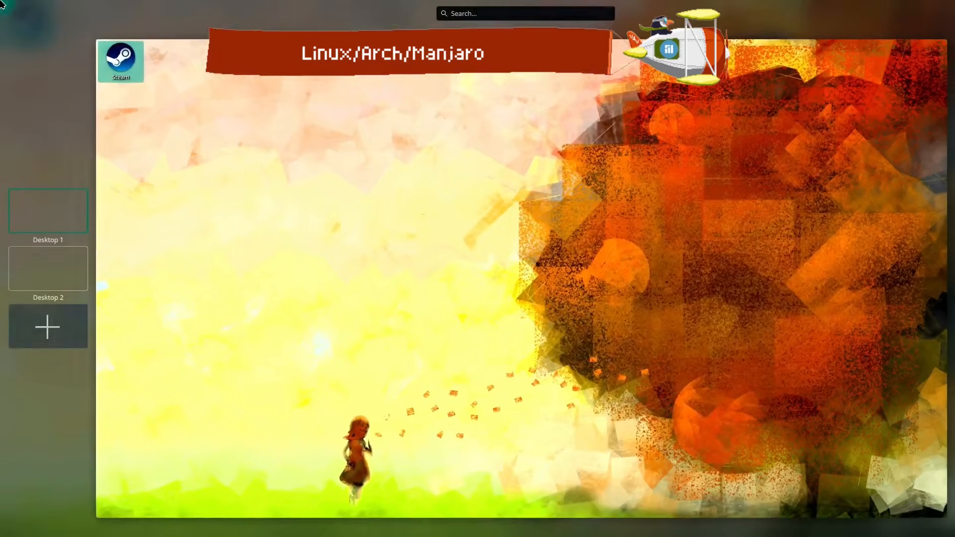
left_click(206, 290)
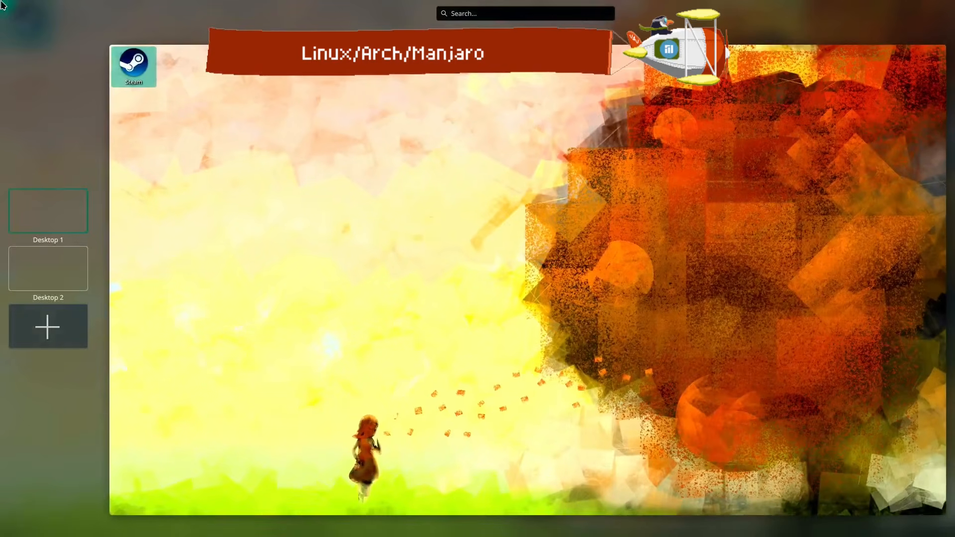
left_click(284, 398)
mouse_move(0, 0)
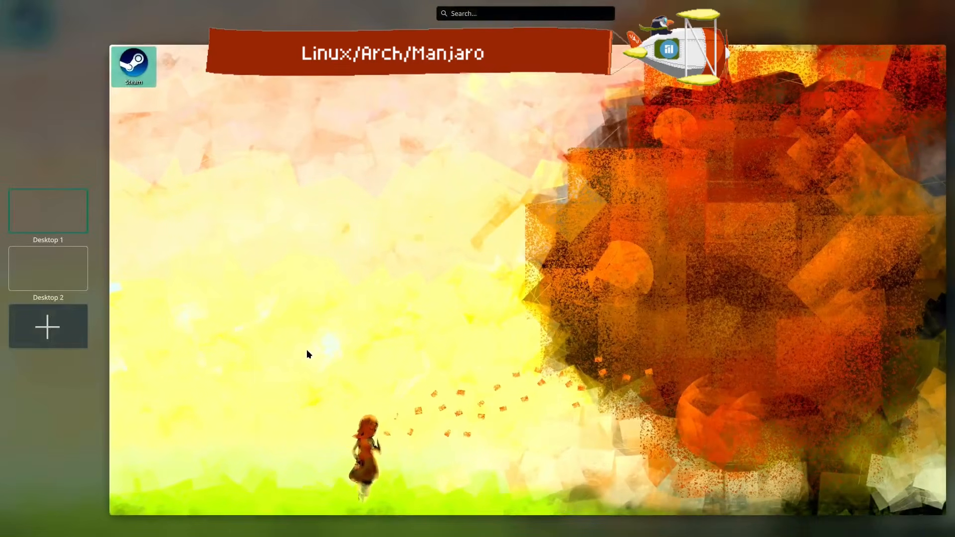
left_click(267, 380)
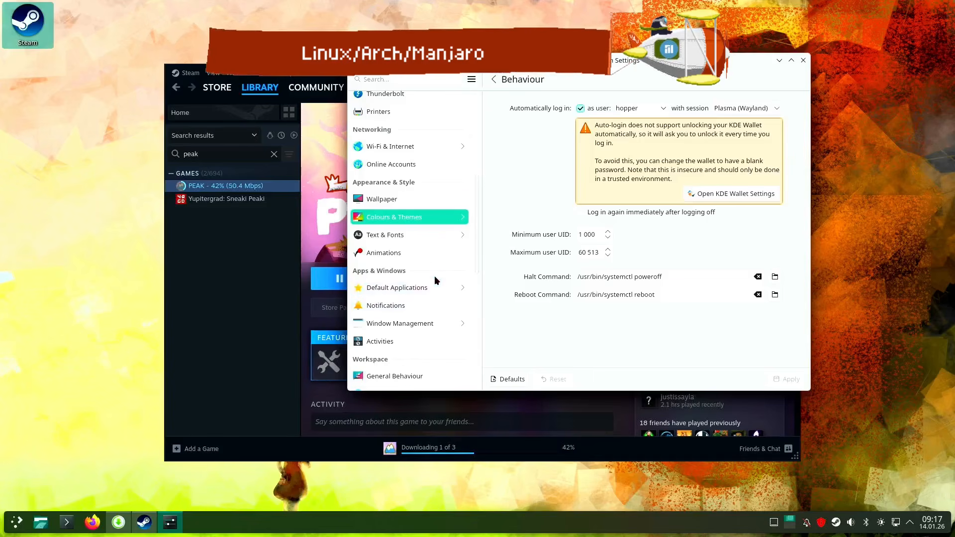
Set the monitor's top-left corner to No Action in the Screen Edges settings and apply the change
scroll(434, 275, "down", 2)
scroll(412, 261, "down", 6)
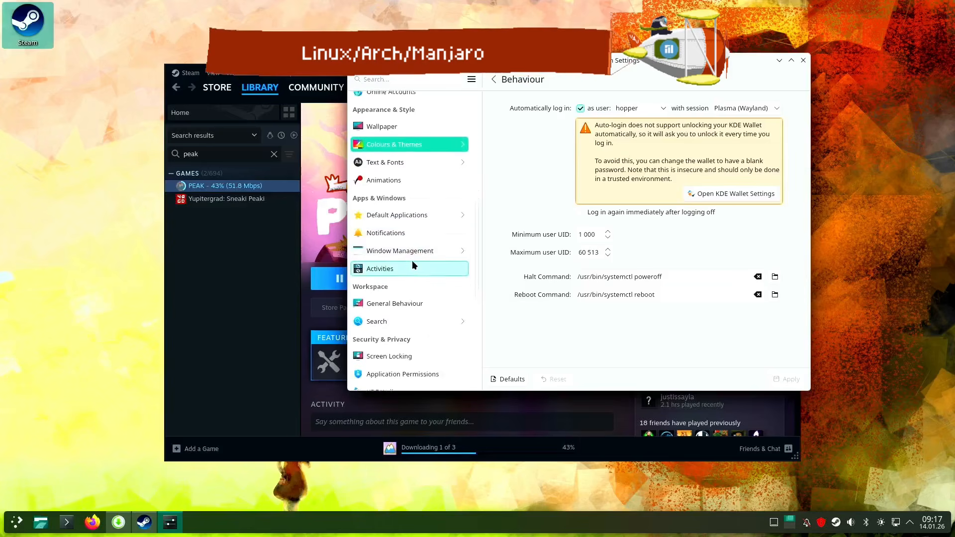
scroll(411, 261, "up", 15)
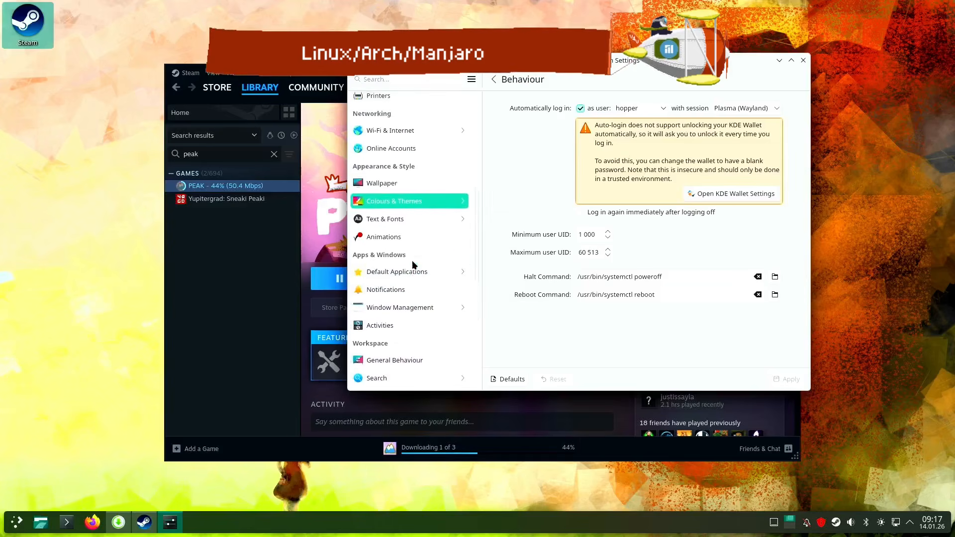
scroll(412, 265, "up", 5)
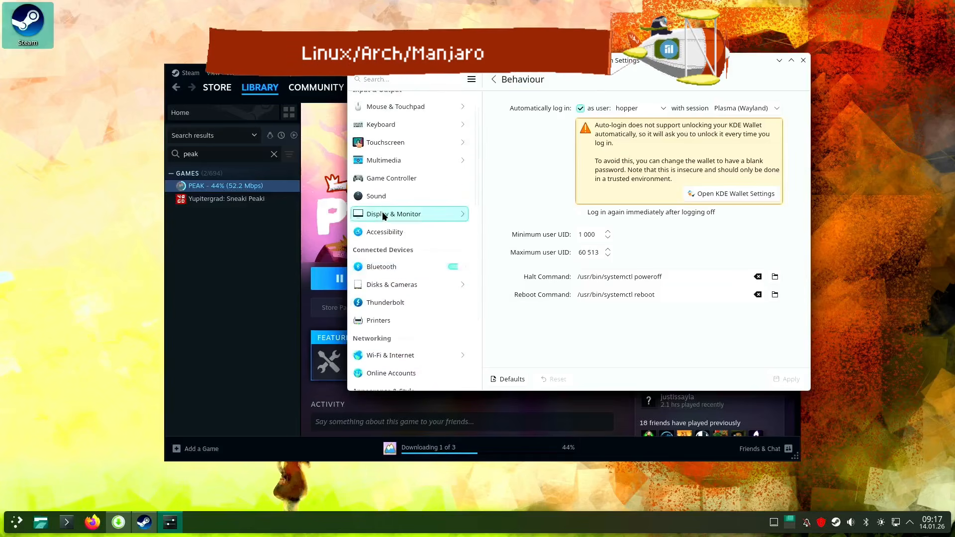
left_click(382, 213)
left_click(421, 138)
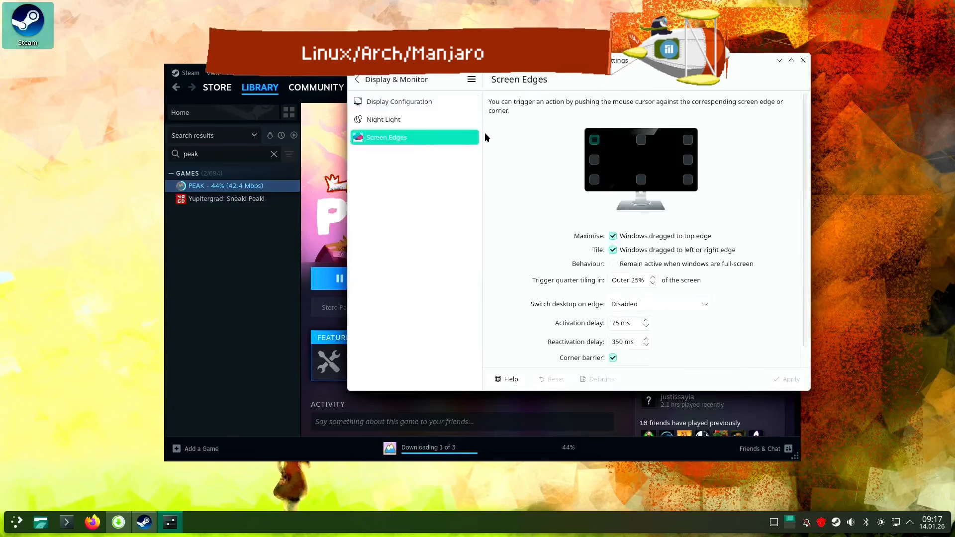
left_click(596, 145)
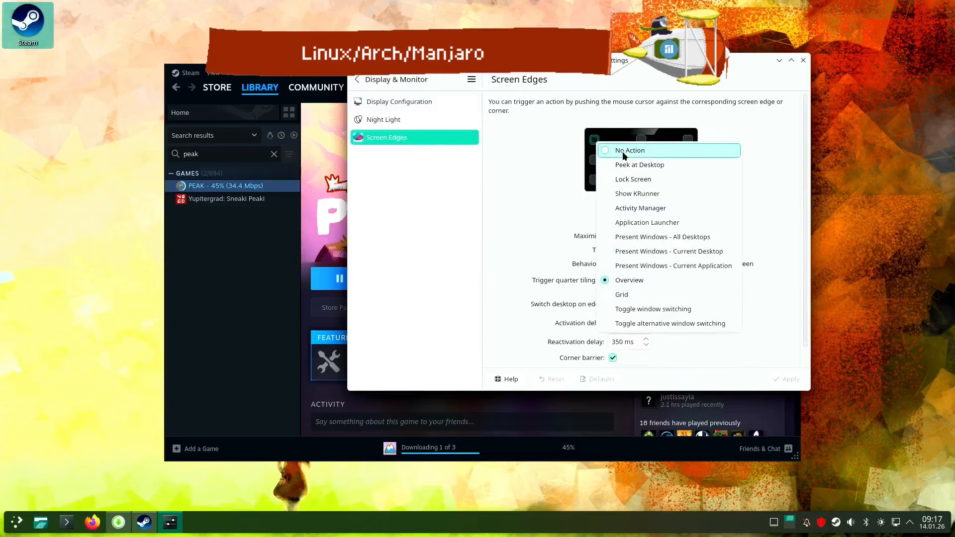
left_click(624, 150)
left_click(595, 139)
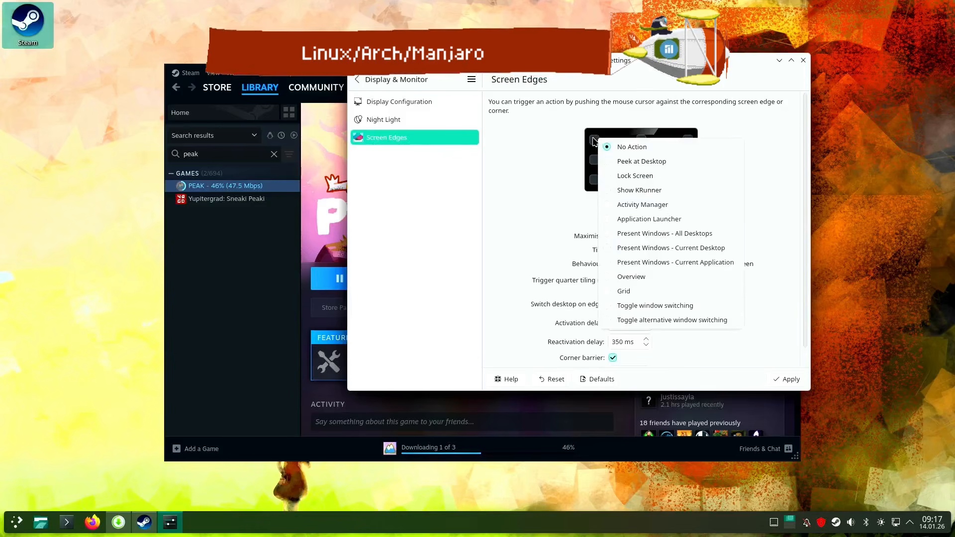
left_click(597, 138)
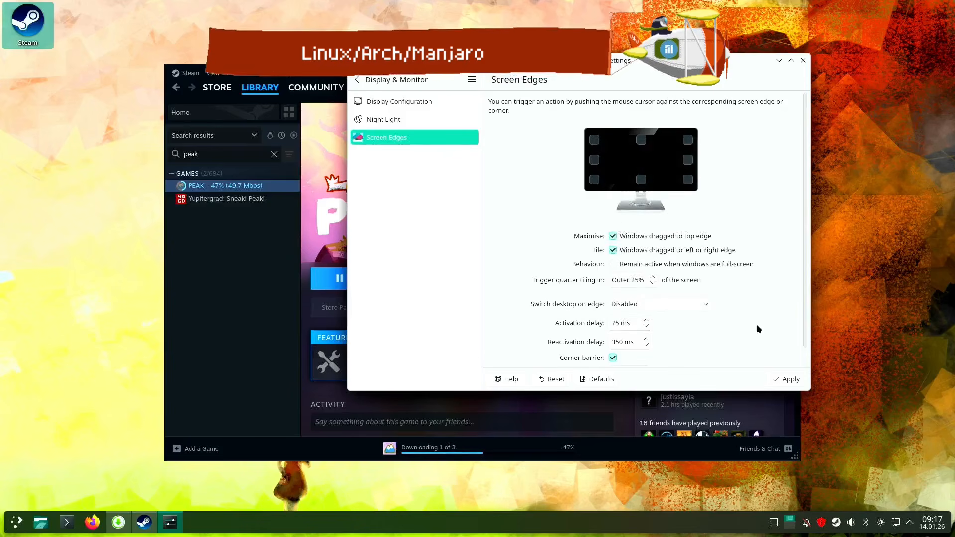
left_click(789, 380)
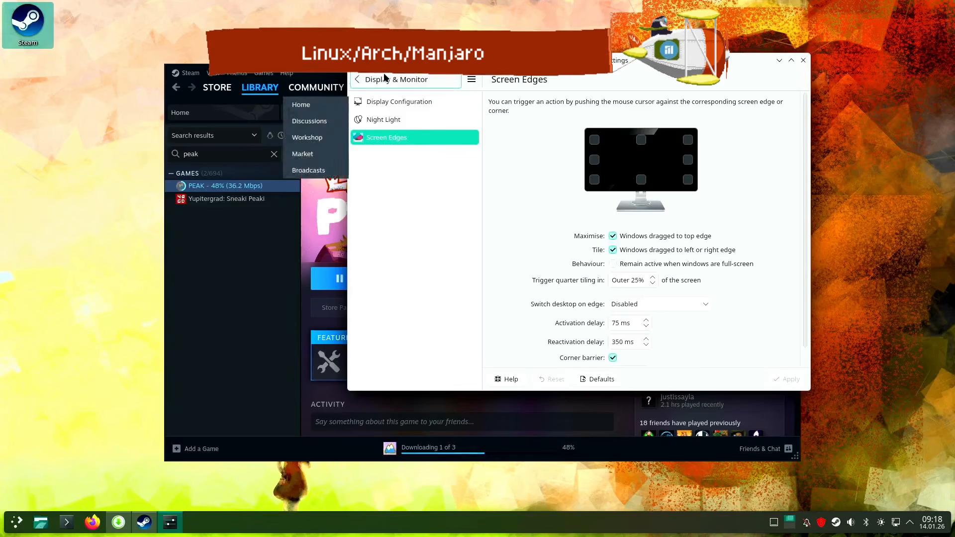
Put the System Settings window away, add a second Default Panel to the desktop in edit mode, and leave edit mode
left_click(779, 61)
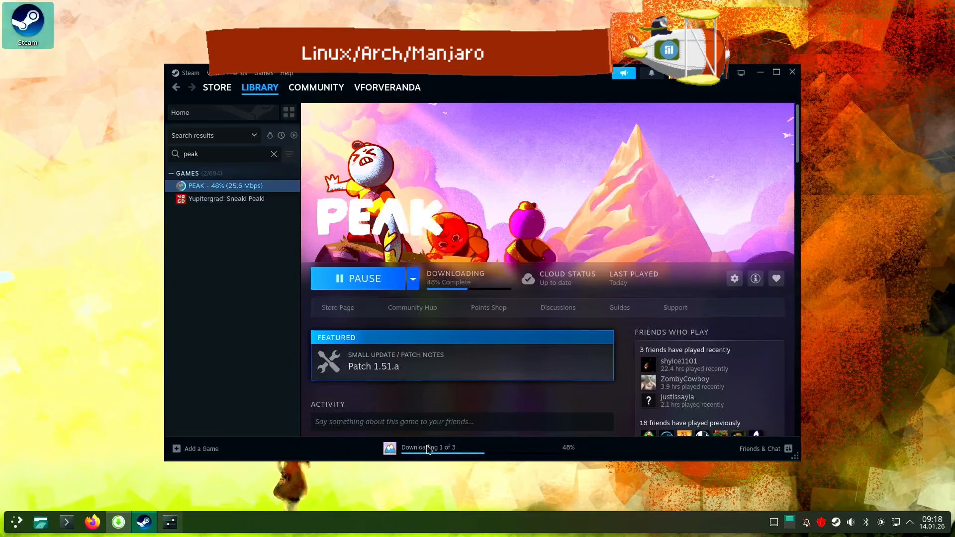
right_click(512, 526)
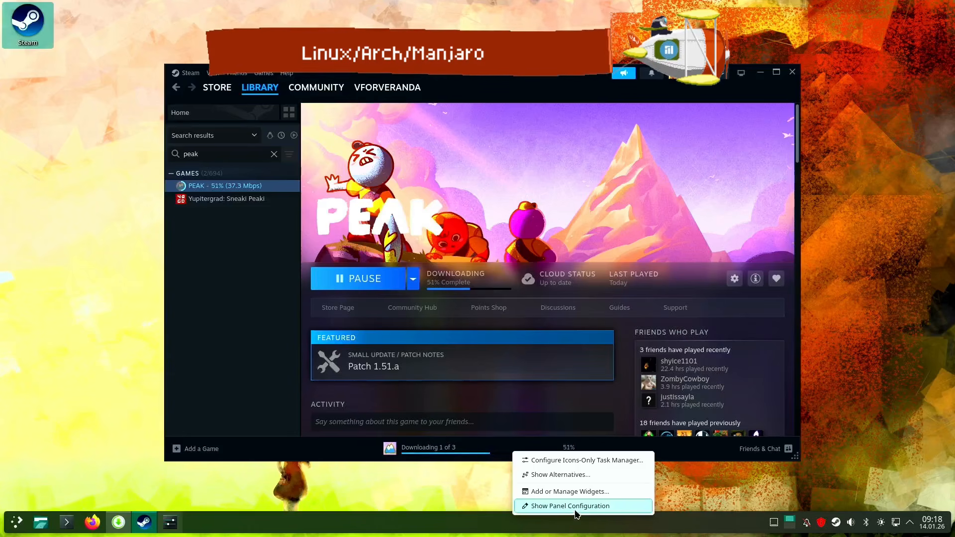
left_click(577, 510)
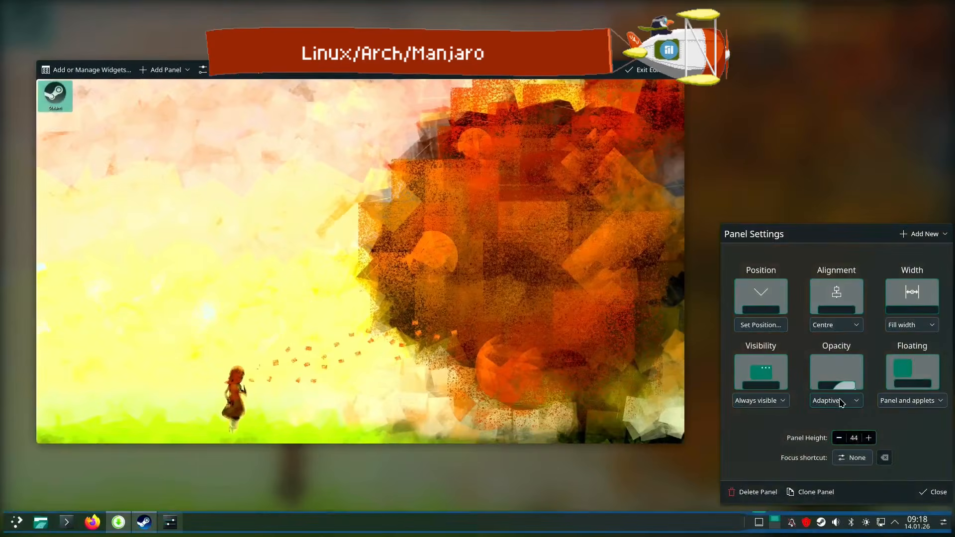
left_click(172, 71)
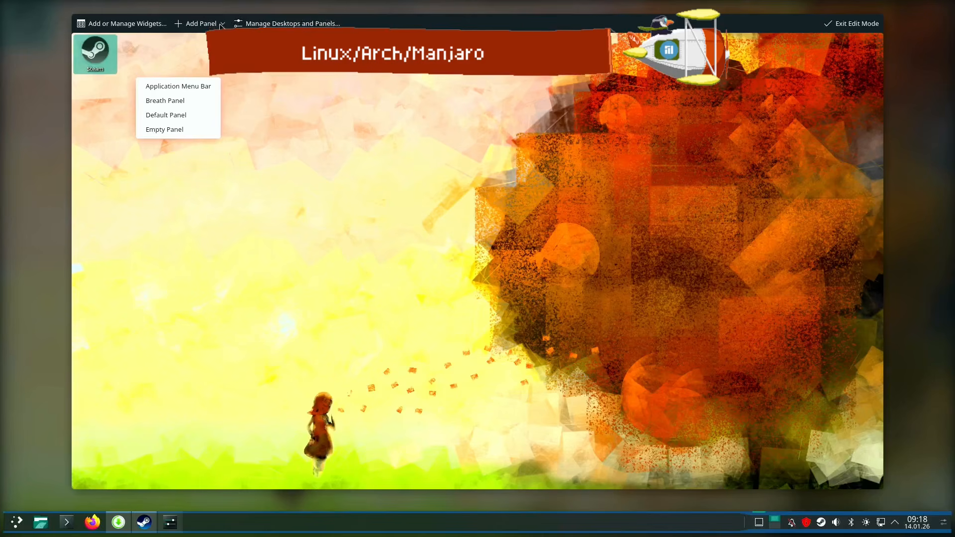
left_click(180, 116)
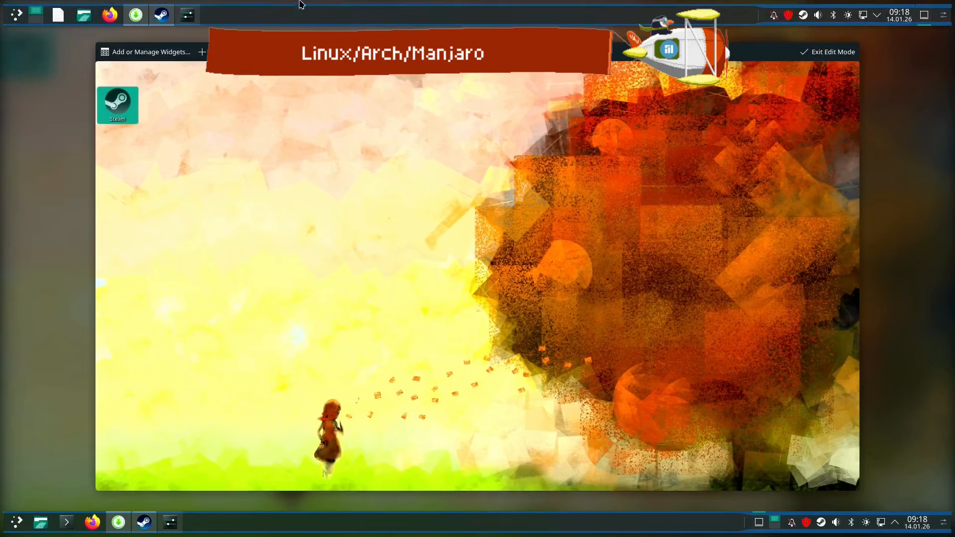
left_click(341, 14)
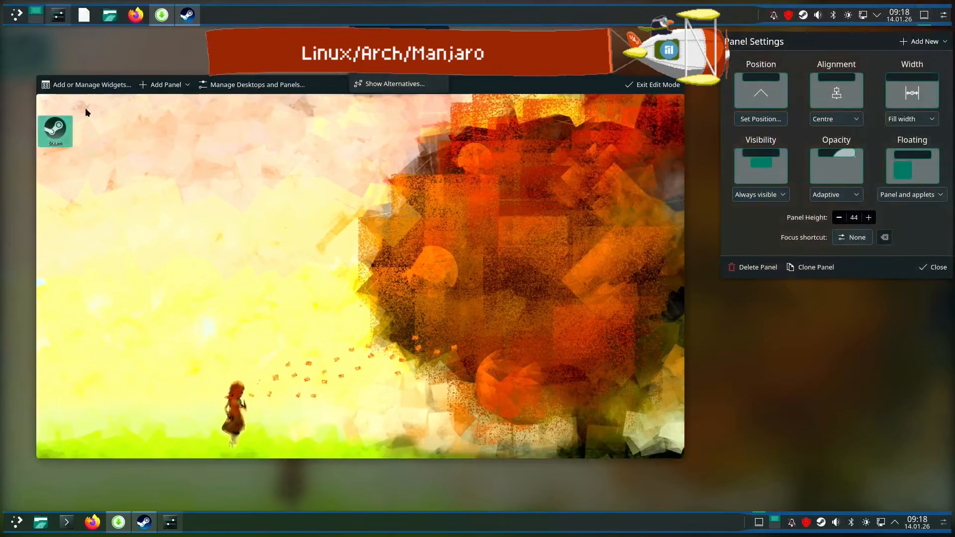
left_click(50, 58)
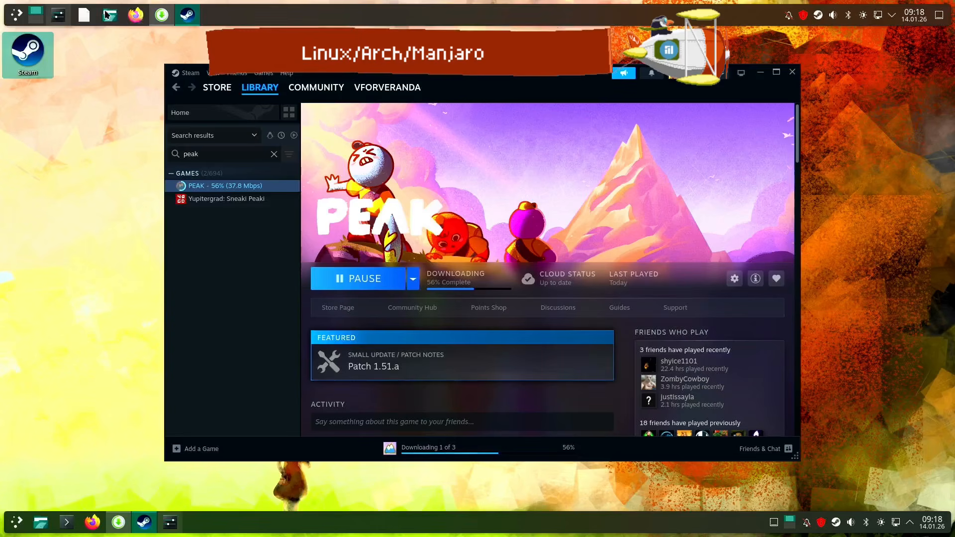
Open the user account settings from the new panel's application launcher and close them again
left_click(20, 17)
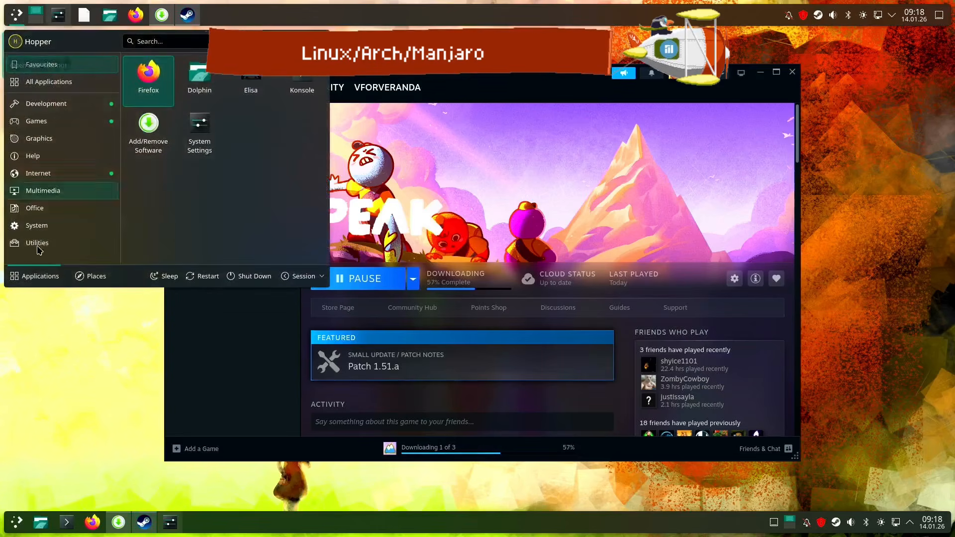
left_click(15, 44)
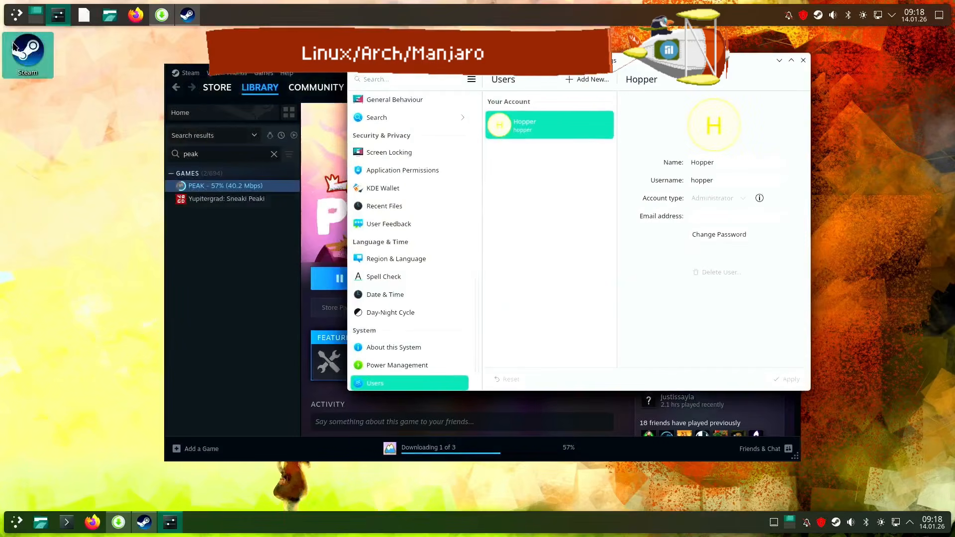
left_click(802, 60)
Change the new panel's application launcher icon to a monitor icon, apply it, and close the launcher settings
left_click(16, 15)
right_click(17, 15)
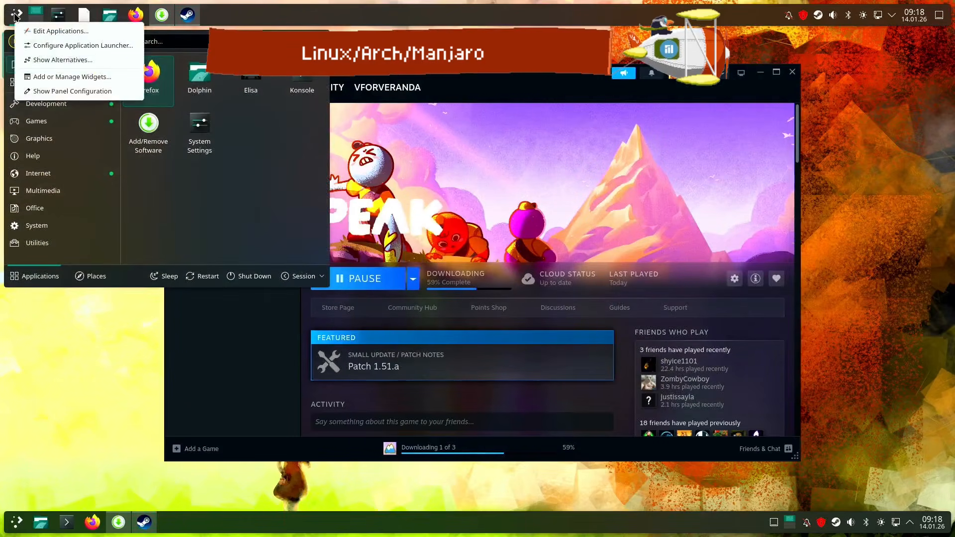
left_click(65, 43)
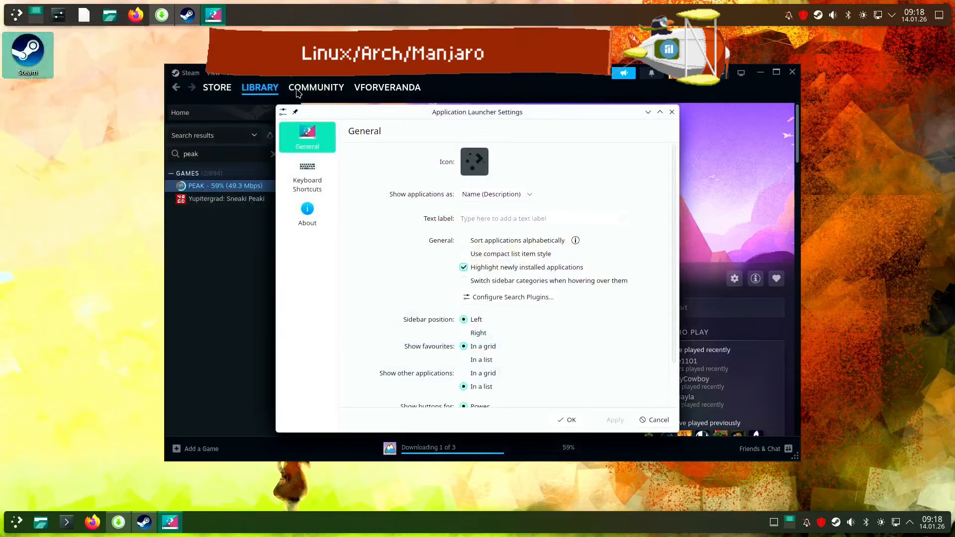
left_click(474, 161)
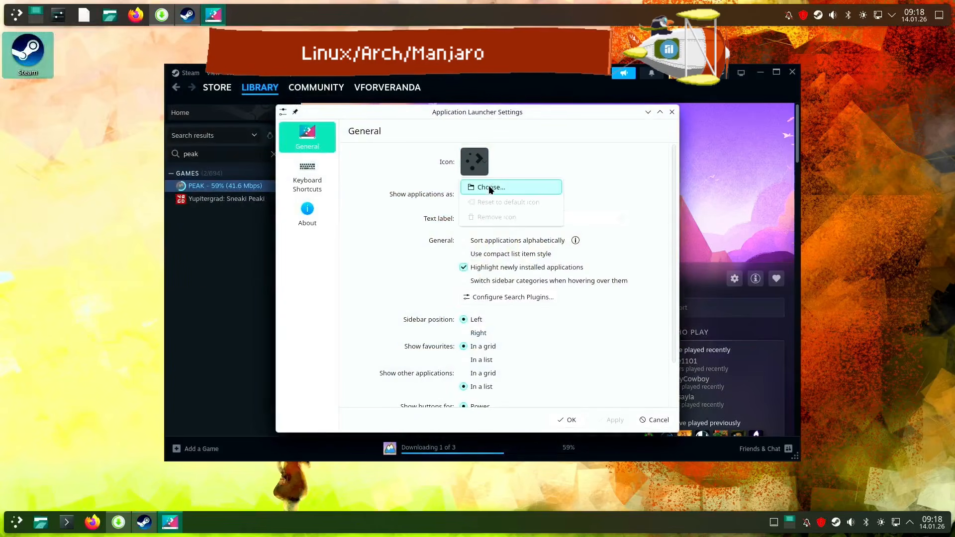
left_click(488, 184)
left_click(494, 205)
left_click(572, 369)
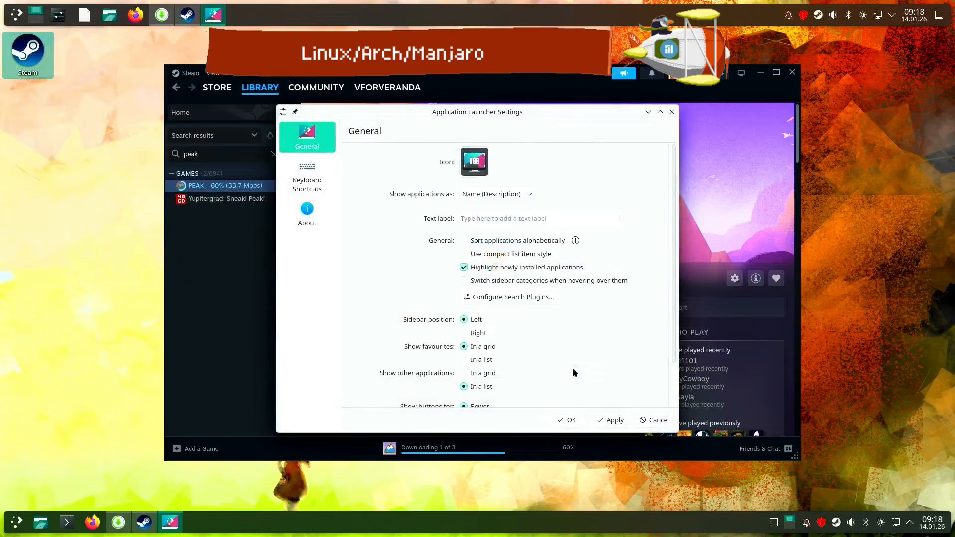
left_click(611, 420)
left_click(672, 111)
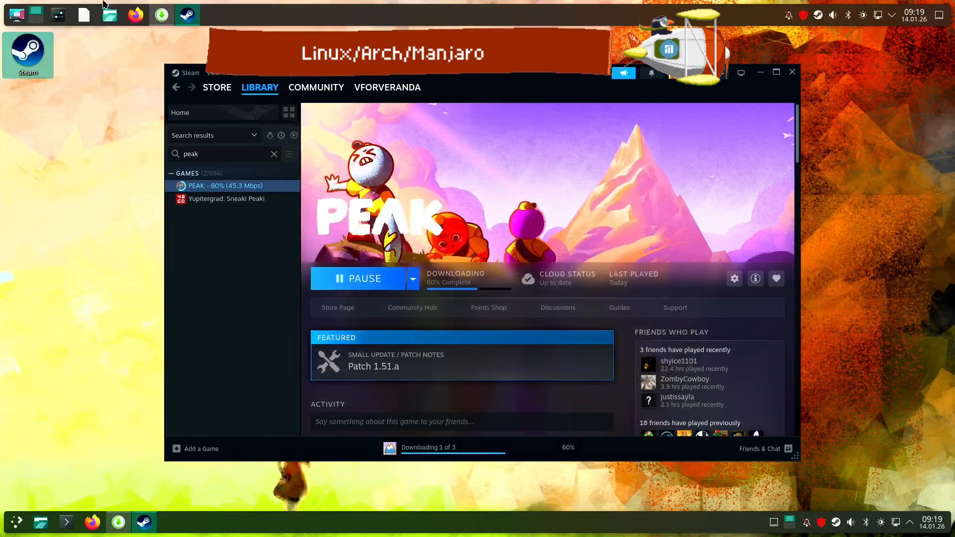
Move the blank document launcher behind the file manager in the new panel's task manager and unpin Firefox there
left_click_drag(86, 15, 111, 16)
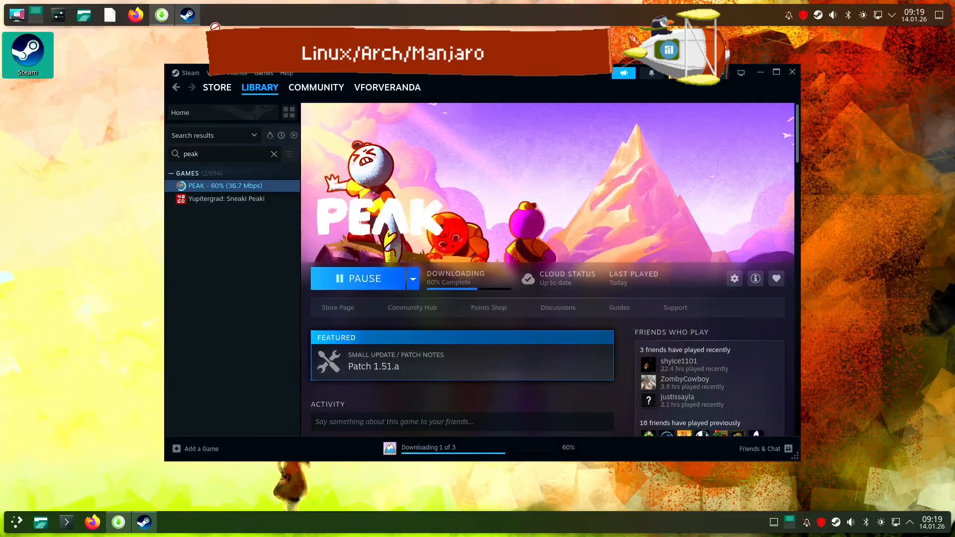
right_click(136, 15)
left_click(141, 77)
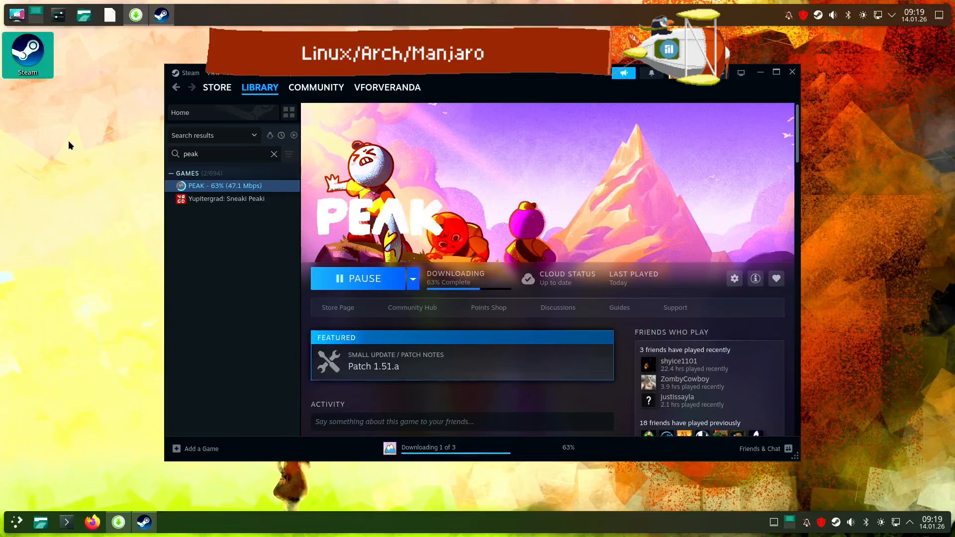
Delete the added second panel through its panel configuration and leave edit mode
right_click(712, 22)
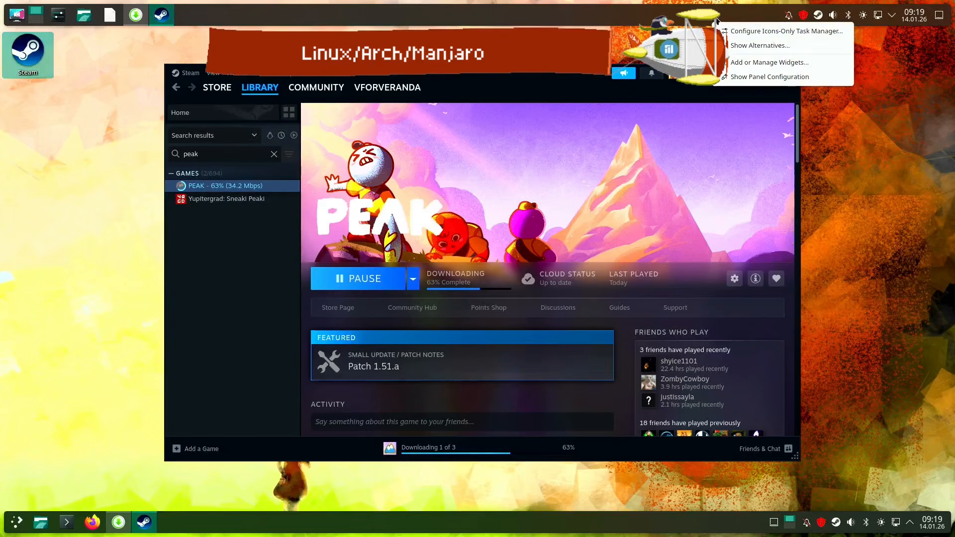
left_click(765, 77)
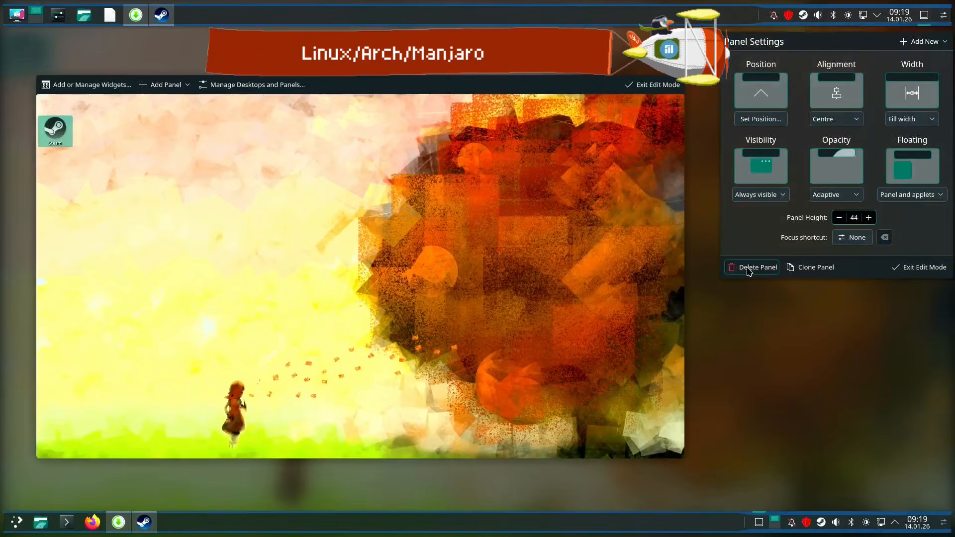
left_click(748, 270)
left_click(807, 222)
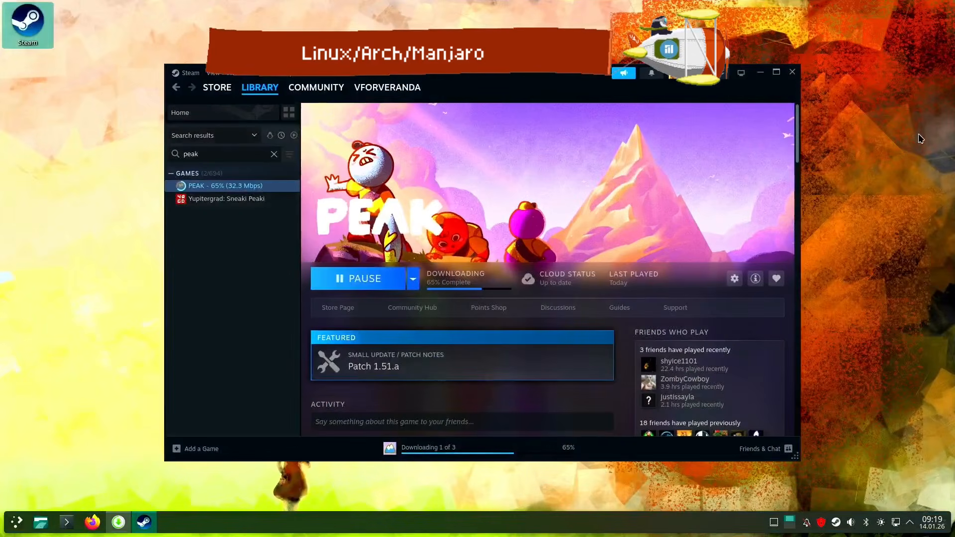
Examine the Autostart page in System Settings and the chooser for adding an application, and close both without adding one
left_click(17, 521)
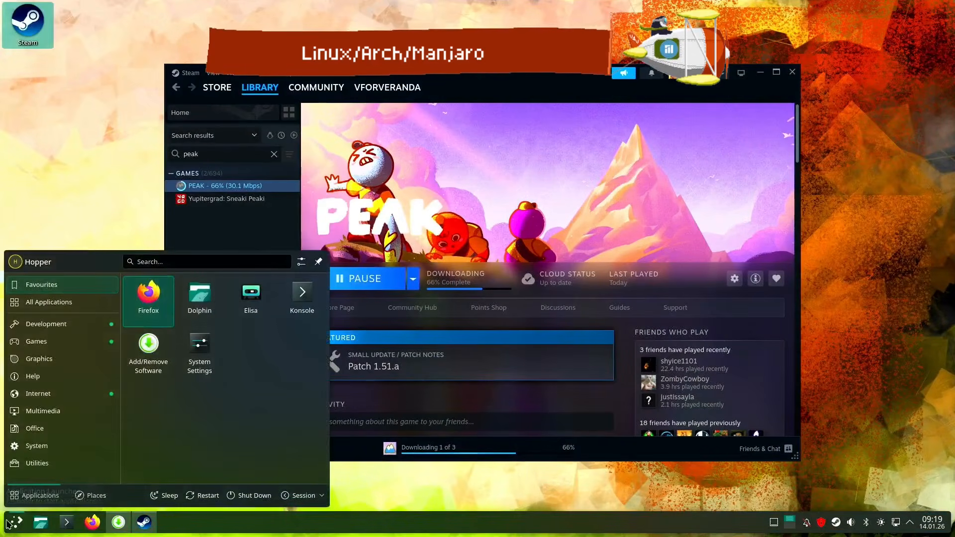
left_click(199, 385)
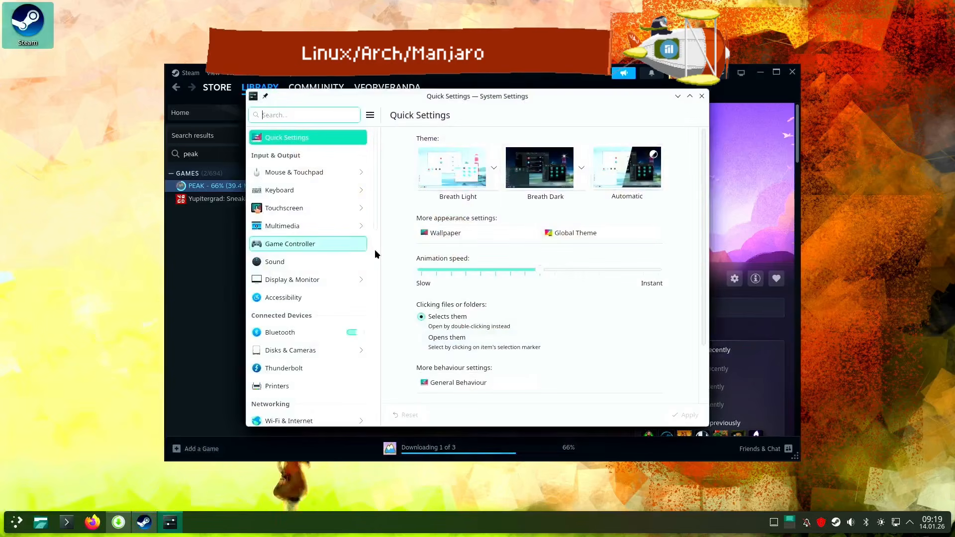
left_click_drag(380, 200, 365, 407)
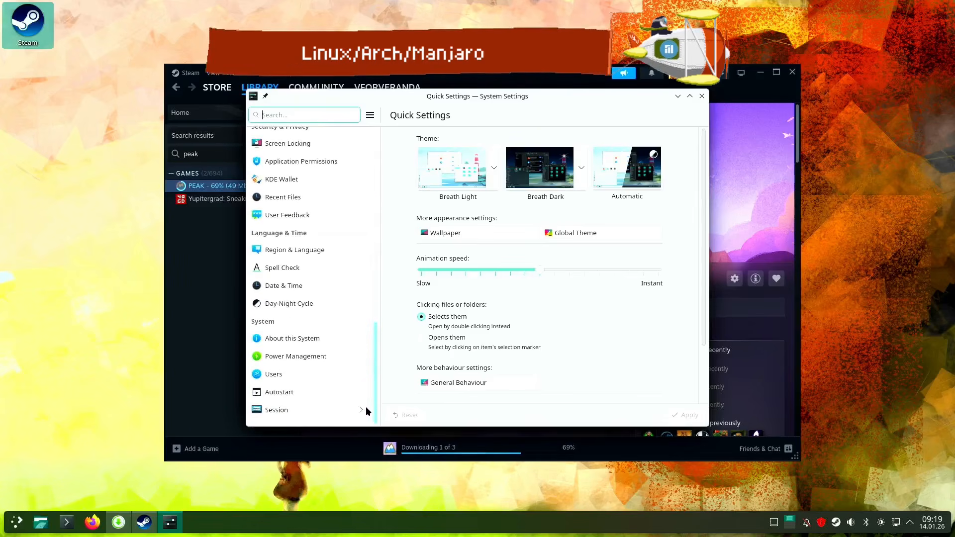
left_click(280, 392)
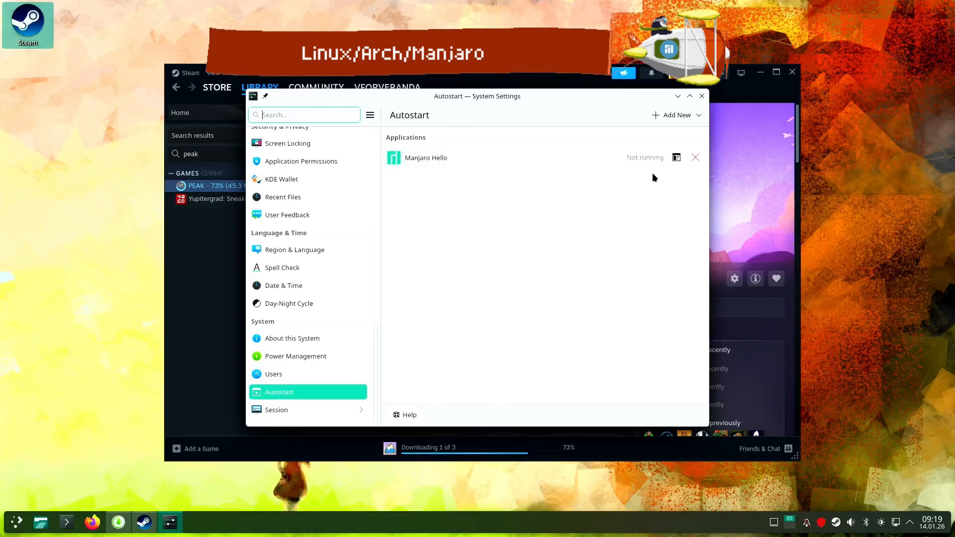
left_click(681, 114)
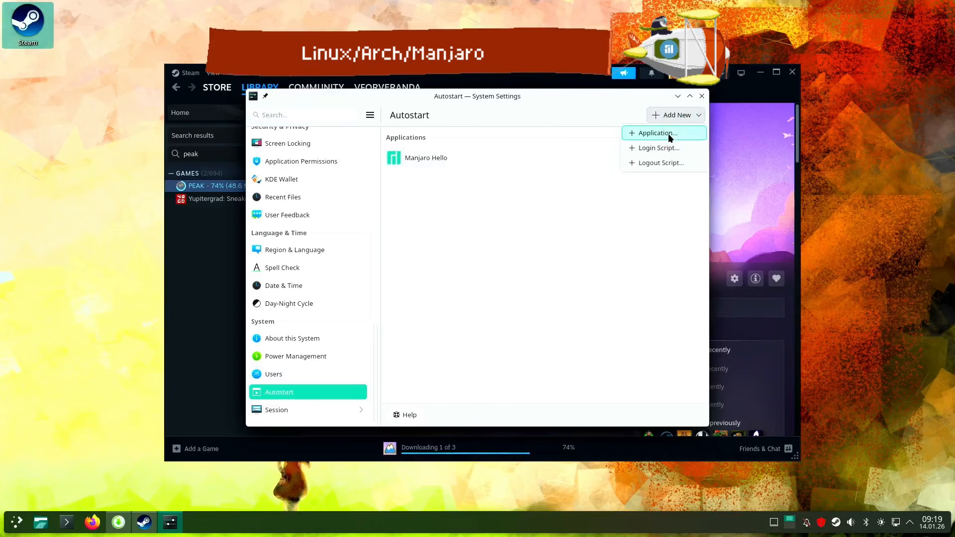
left_click(667, 133)
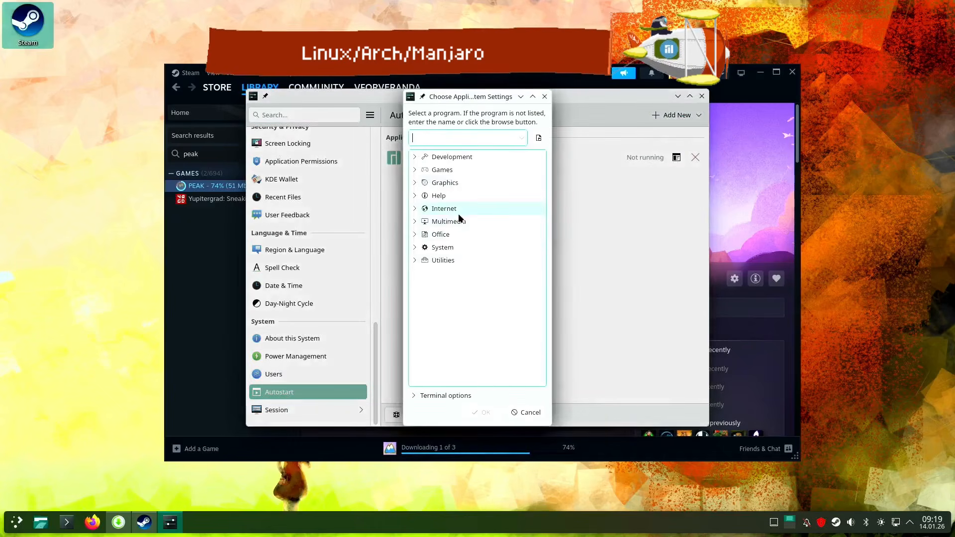
left_click(544, 97)
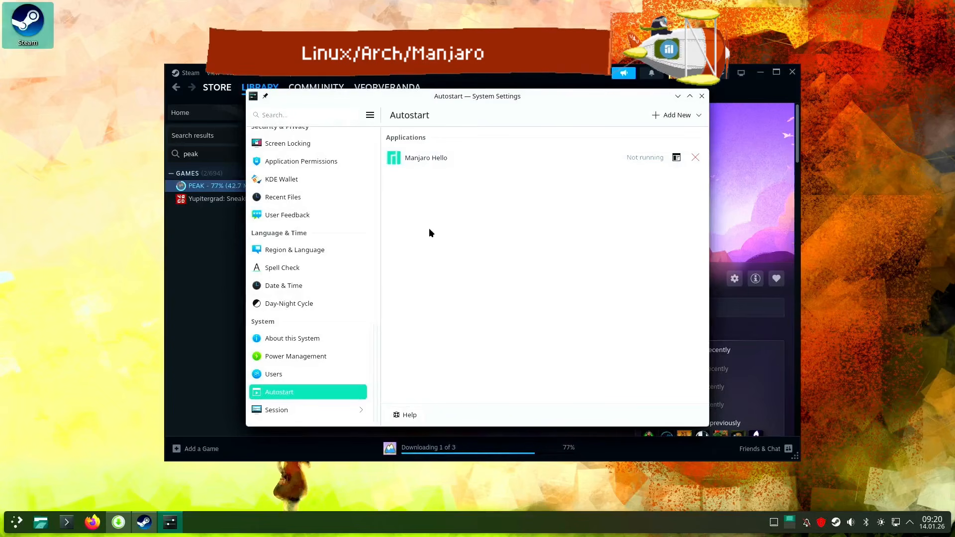
left_click(701, 97)
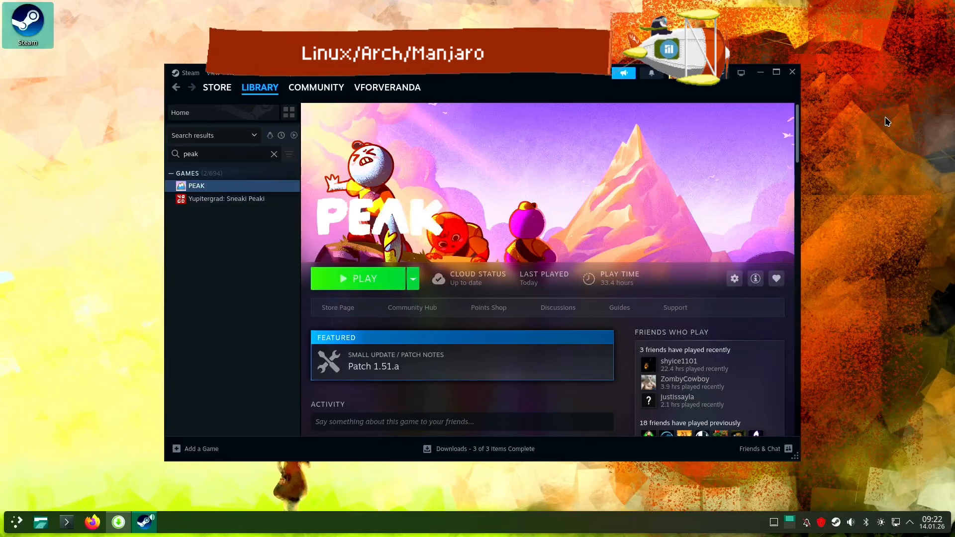
Launch PEAK from the Steam library with the Play PEAK using Vulkan option and proceed to its main menu
left_click(364, 281)
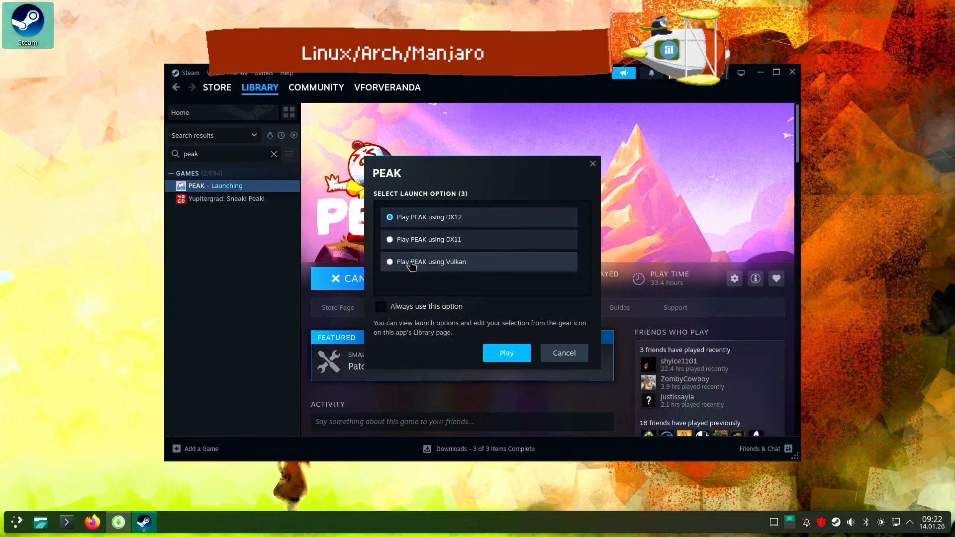
left_click(390, 263)
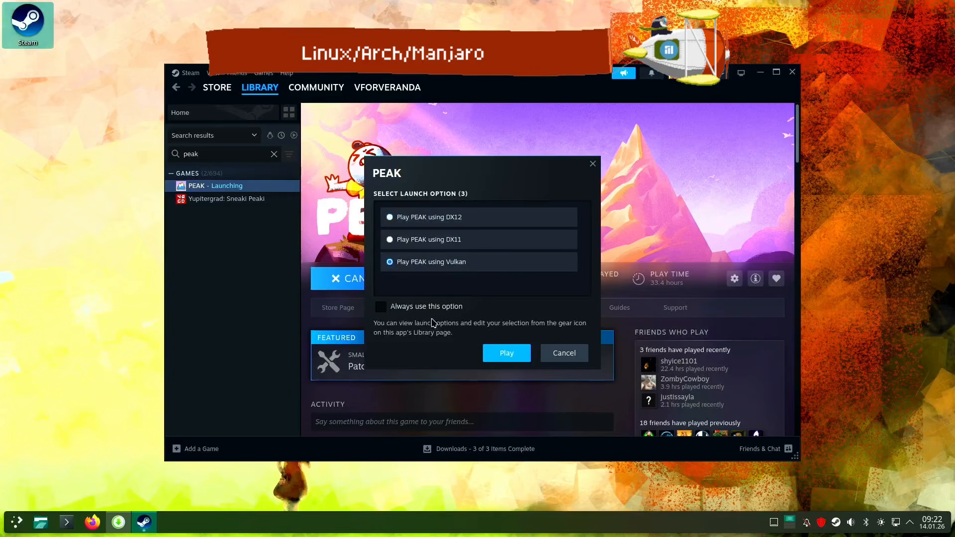
left_click(505, 354)
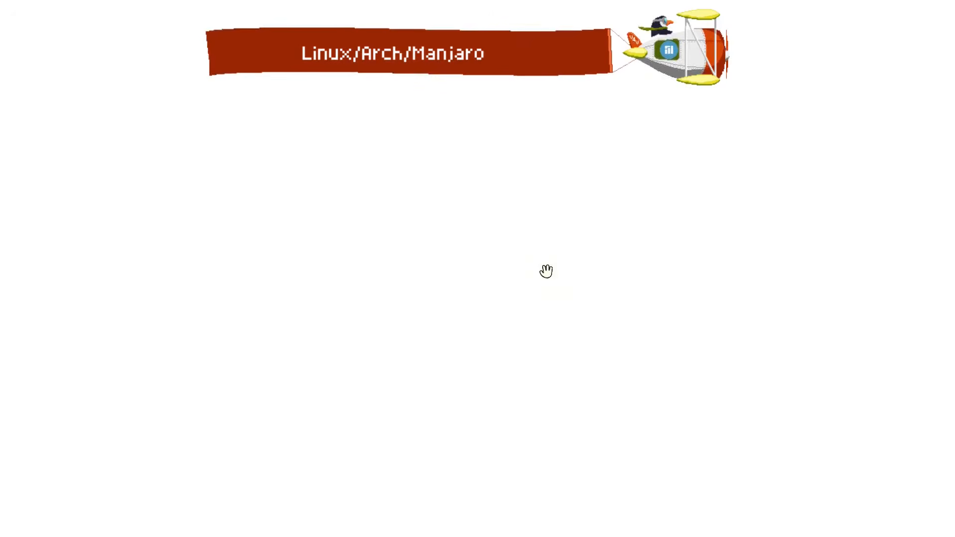
left_click(486, 474)
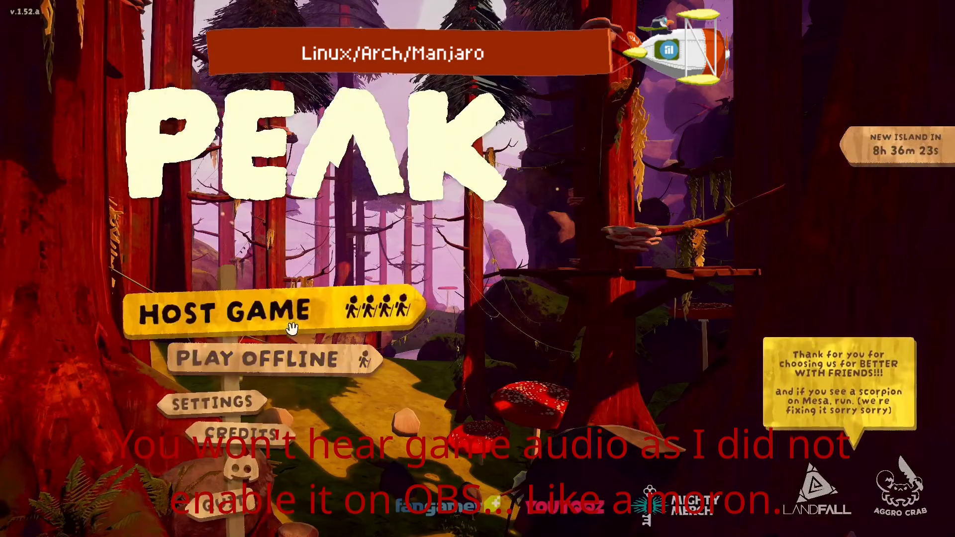
Host a game in PEAK and walk forward through the airport lobby
left_click(310, 321)
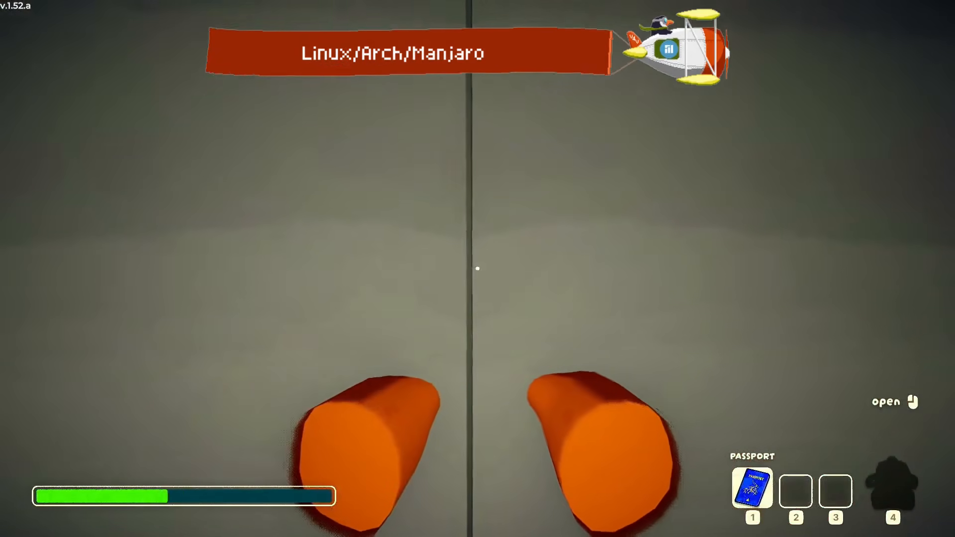
key("w")
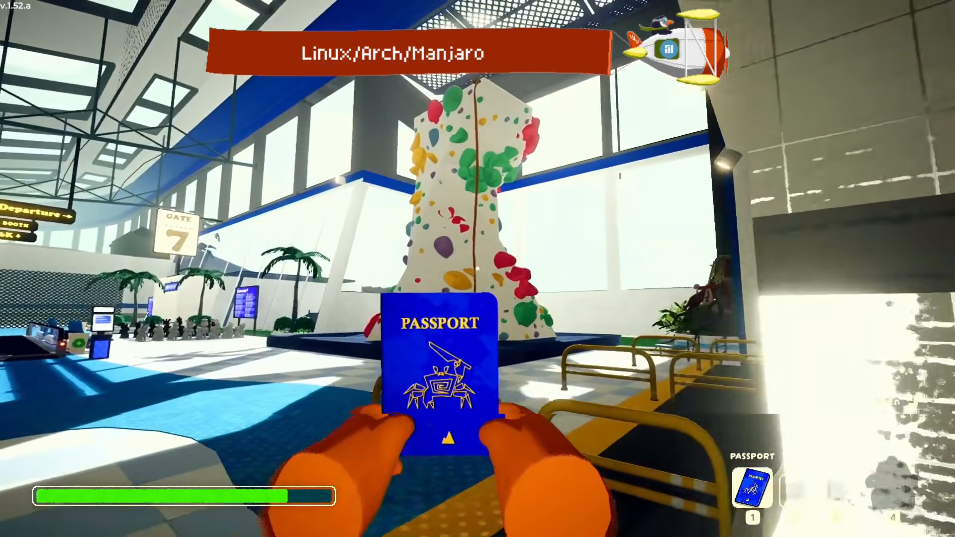
key("w")
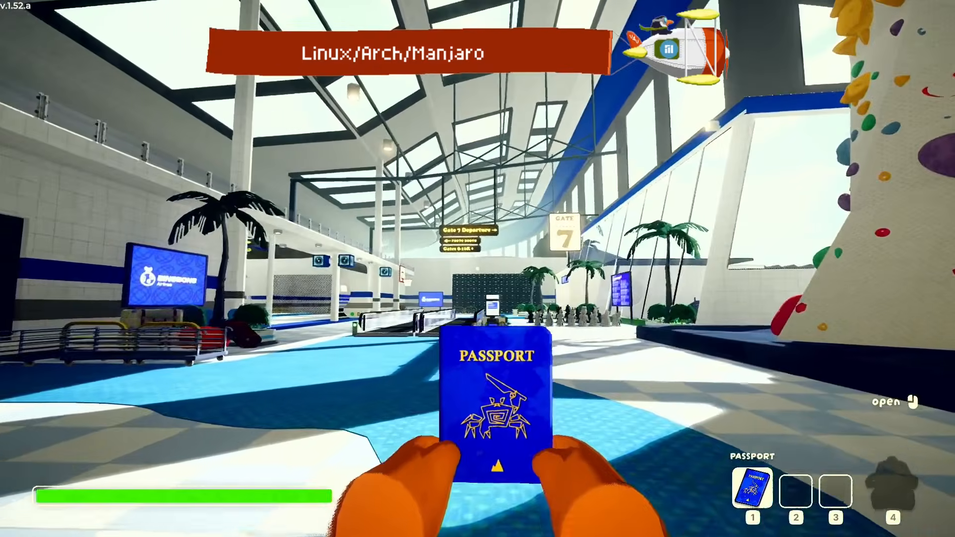
key("w")
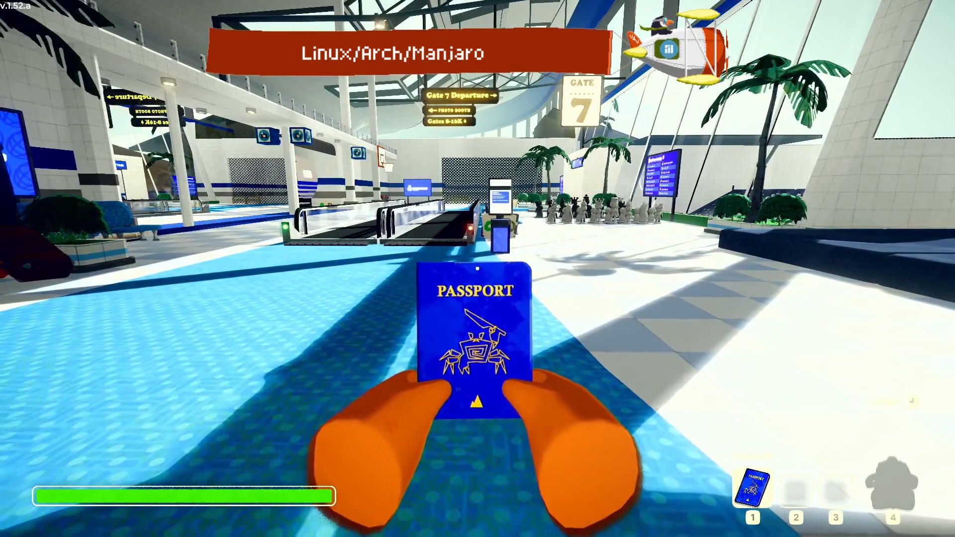
Walk ahead to the invite kiosk beside the moving walkways in the airport lobby and move past it
key("w")
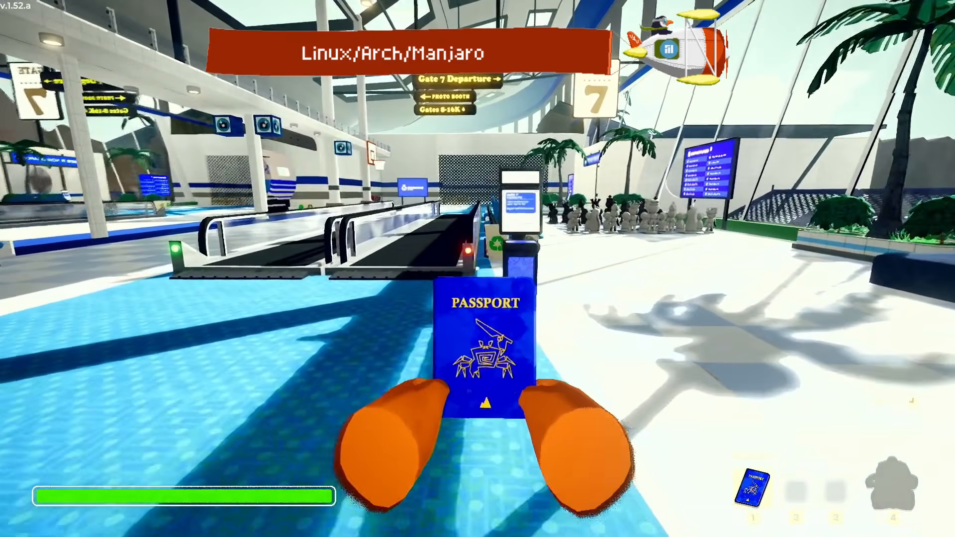
key("w")
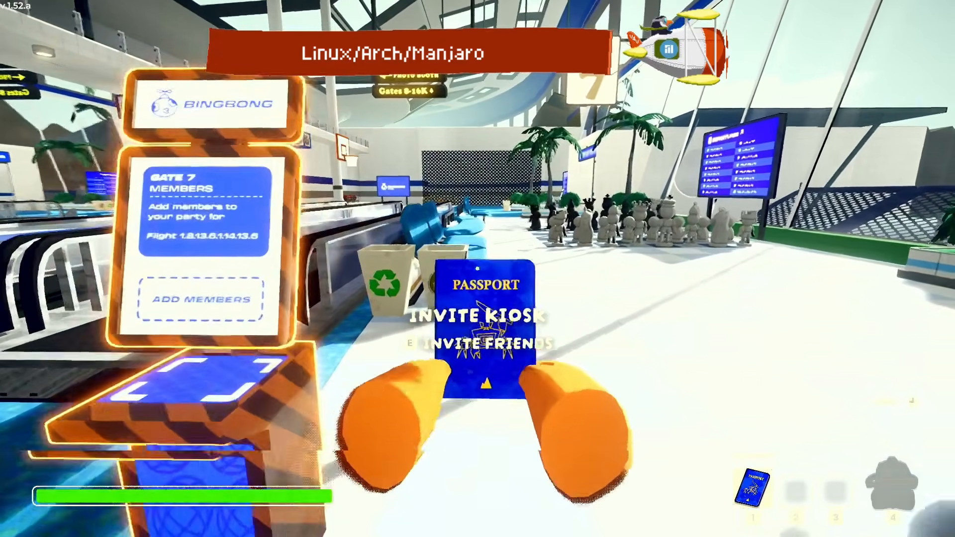
key("w")
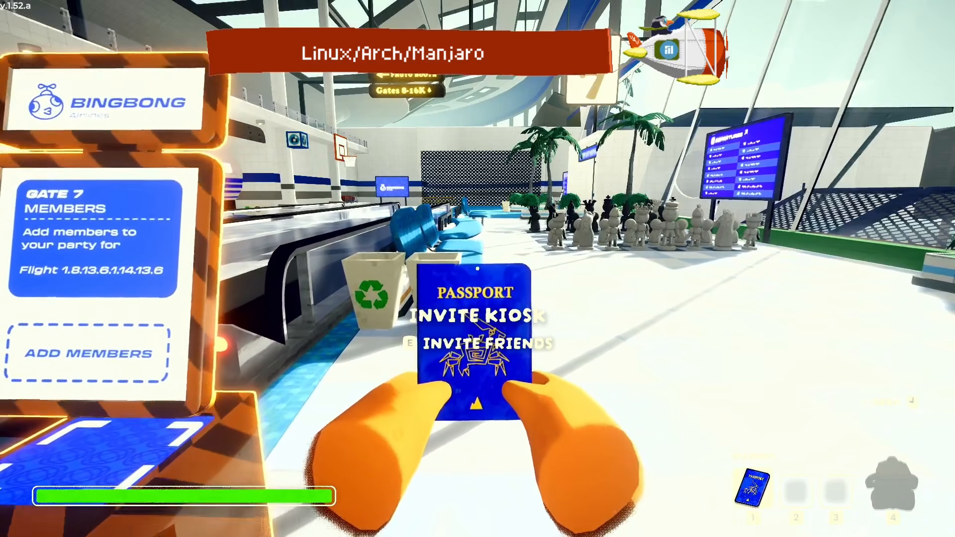
key("d")
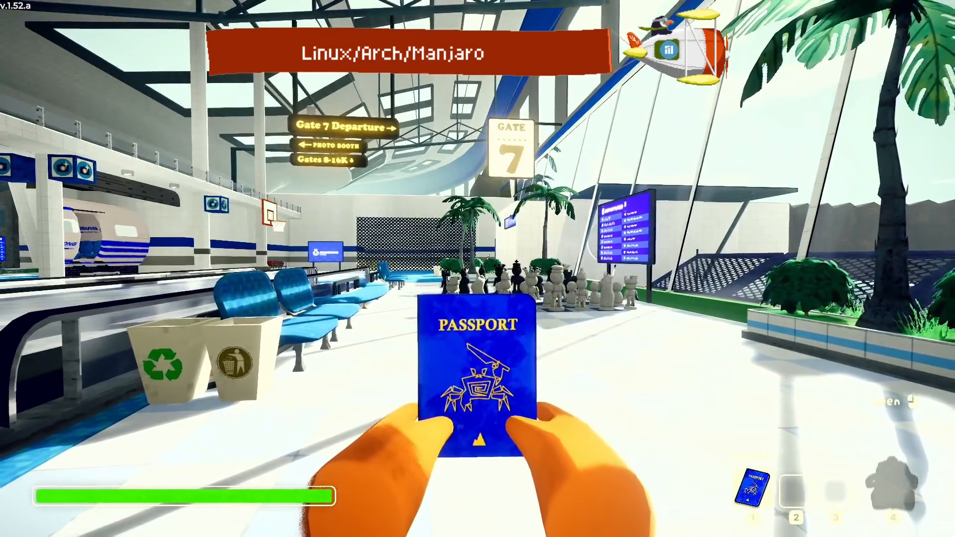
Bring up the Plasma application launcher over the running game, check the taskbar, and return to PEAK
key("super")
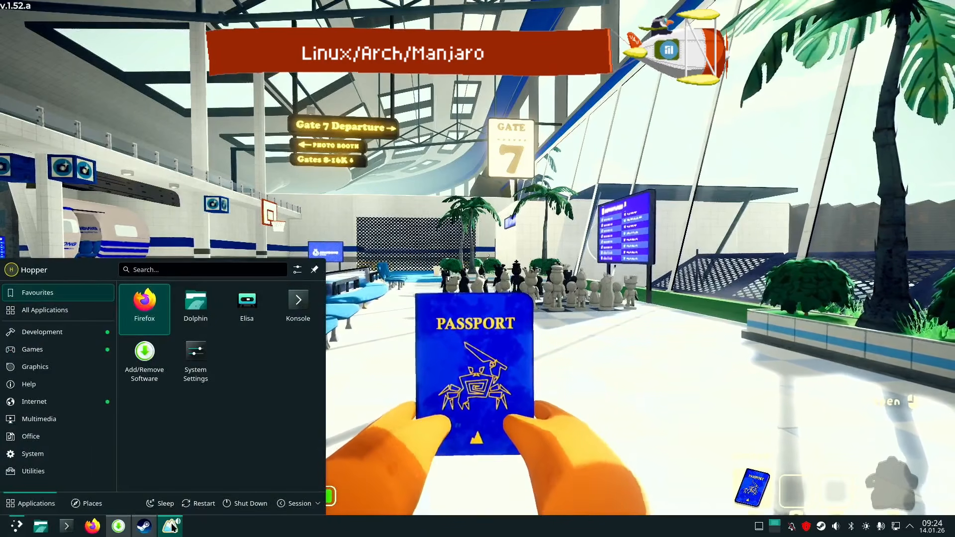
mouse_move(177, 526)
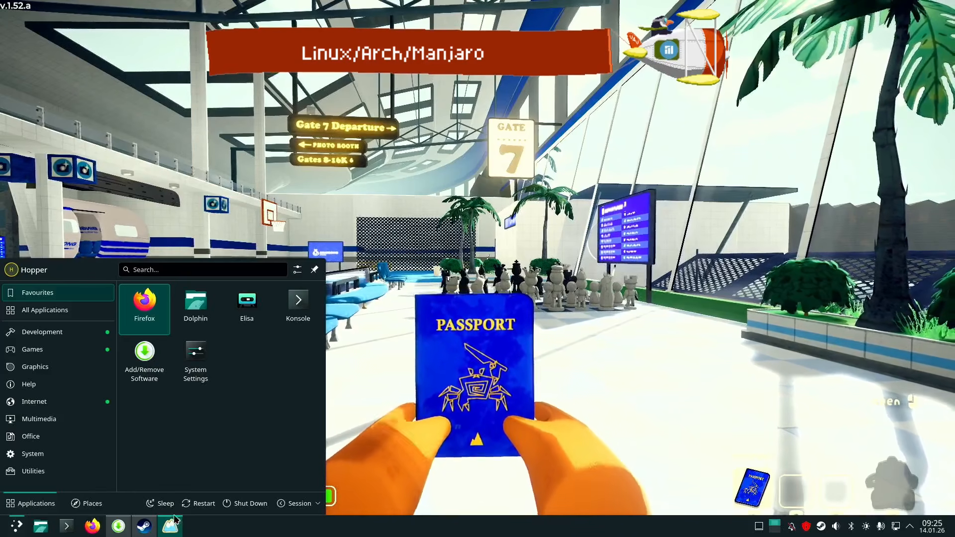
left_click(394, 270)
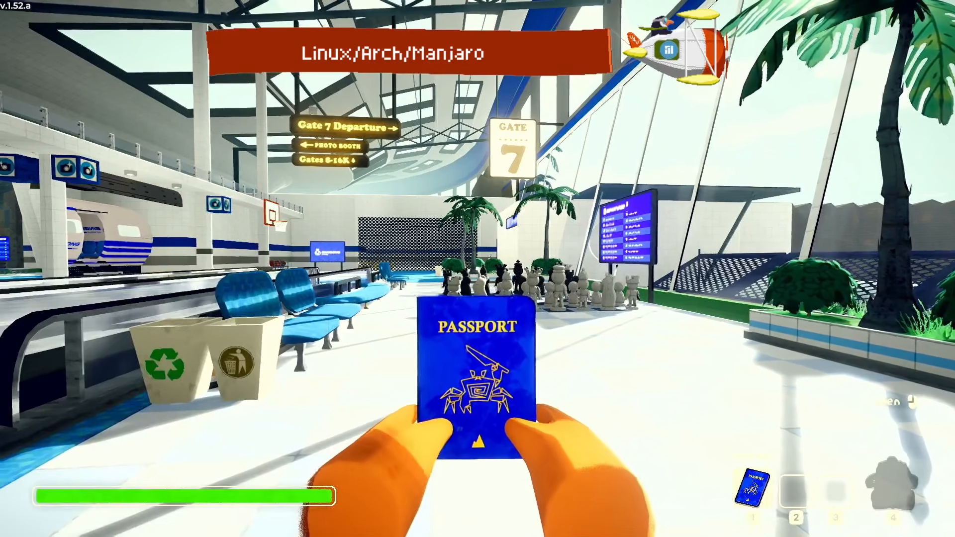
Leave the hosted game through the pause menu and quit PEAK from its main menu
key("Escape")
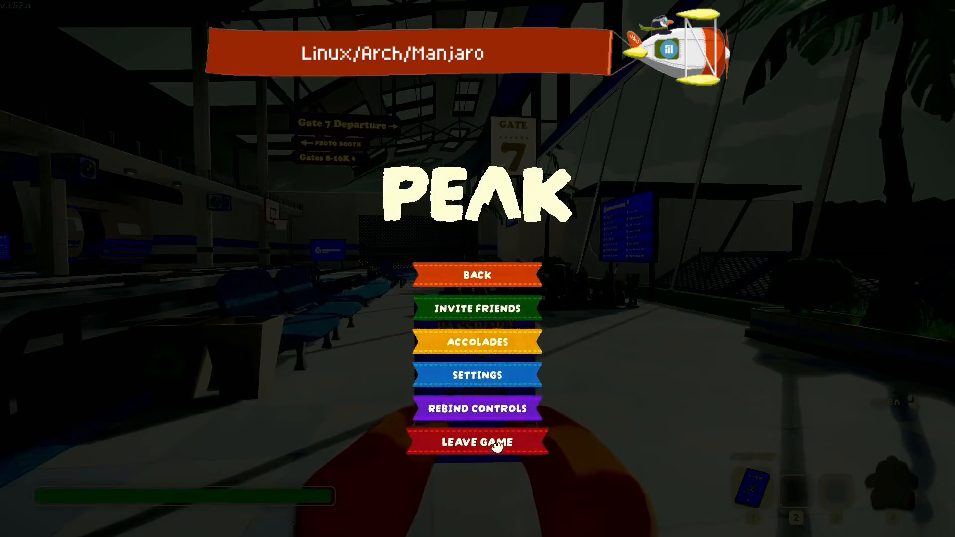
key("Escape")
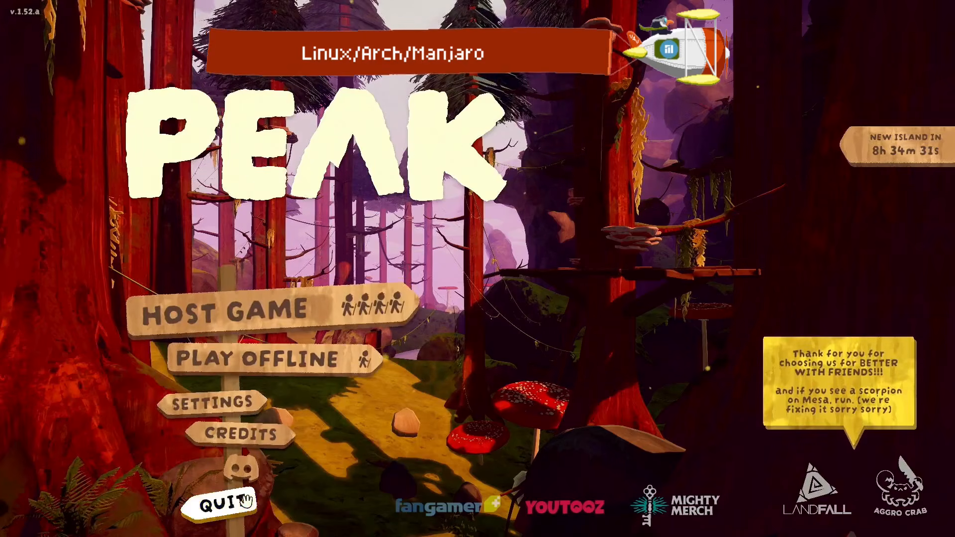
left_click(244, 503)
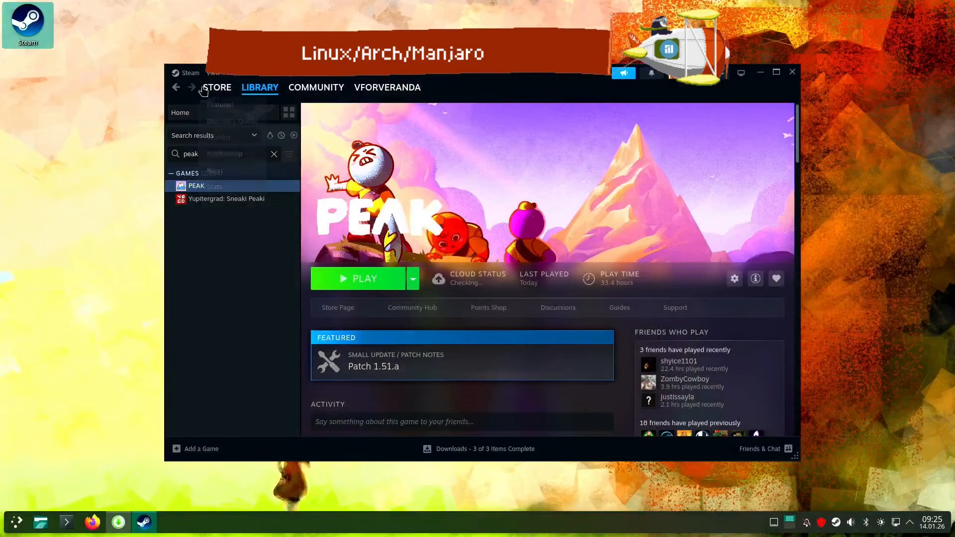
Force PEAK to use the Proton 9.0-4 compatibility tool in its Steam properties, and close the properties and Steam windows
left_click(190, 73)
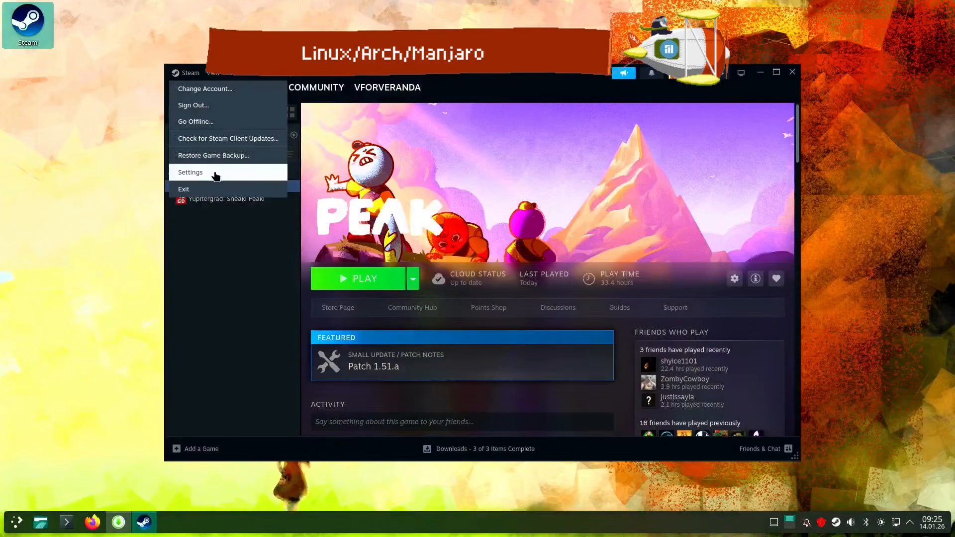
left_click(202, 294)
right_click(204, 188)
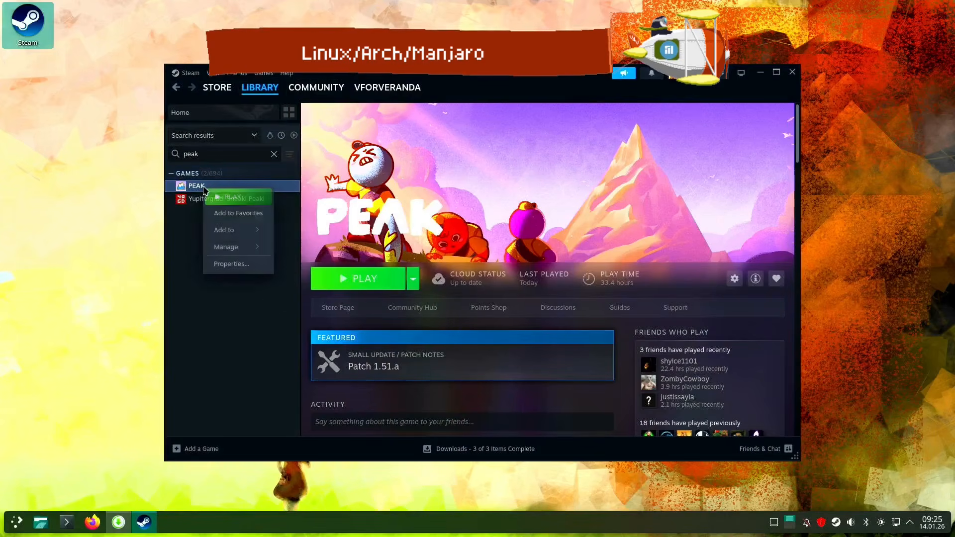
left_click(255, 282)
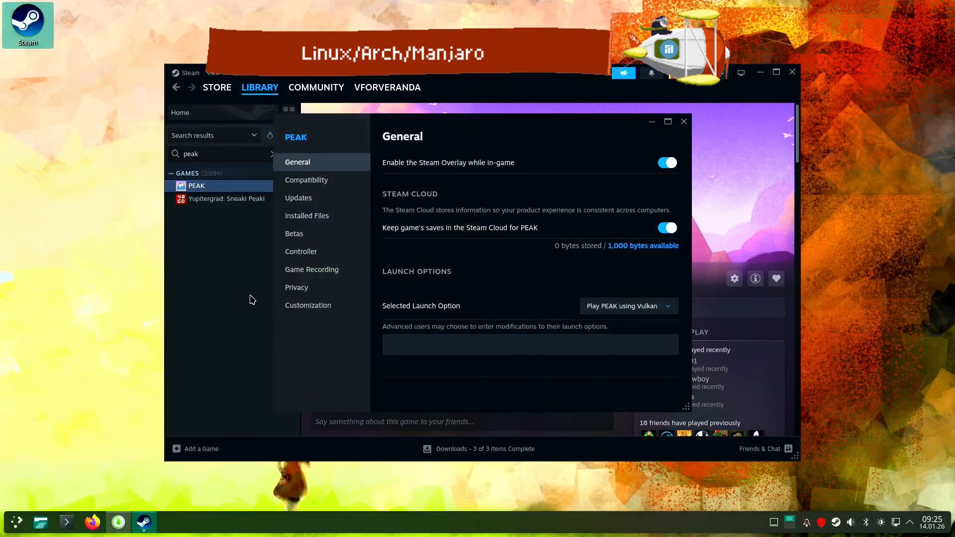
left_click(320, 185)
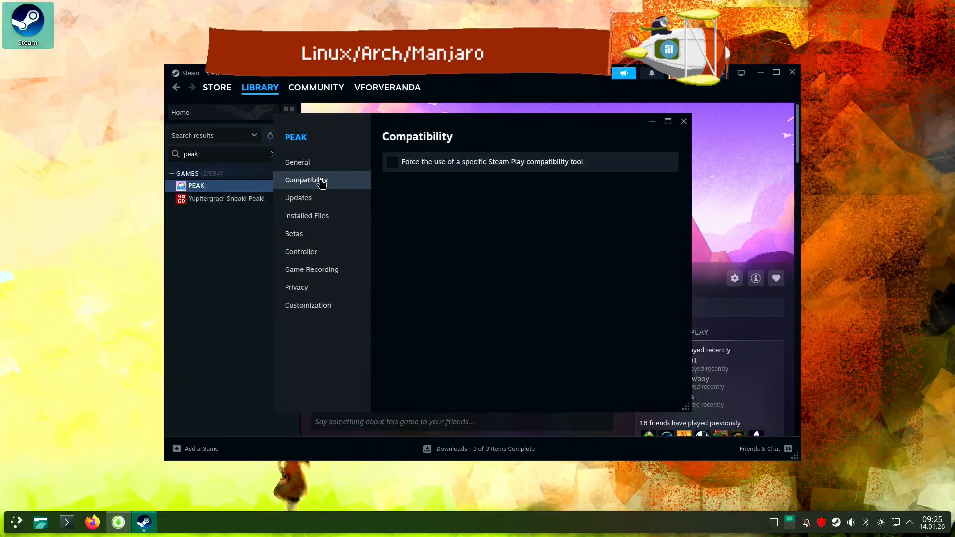
left_click(394, 164)
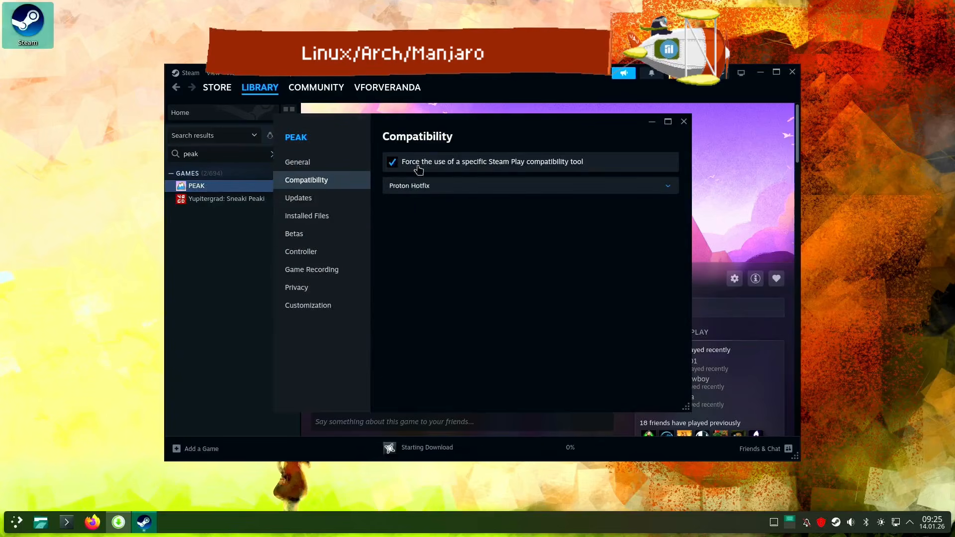
left_click(662, 187)
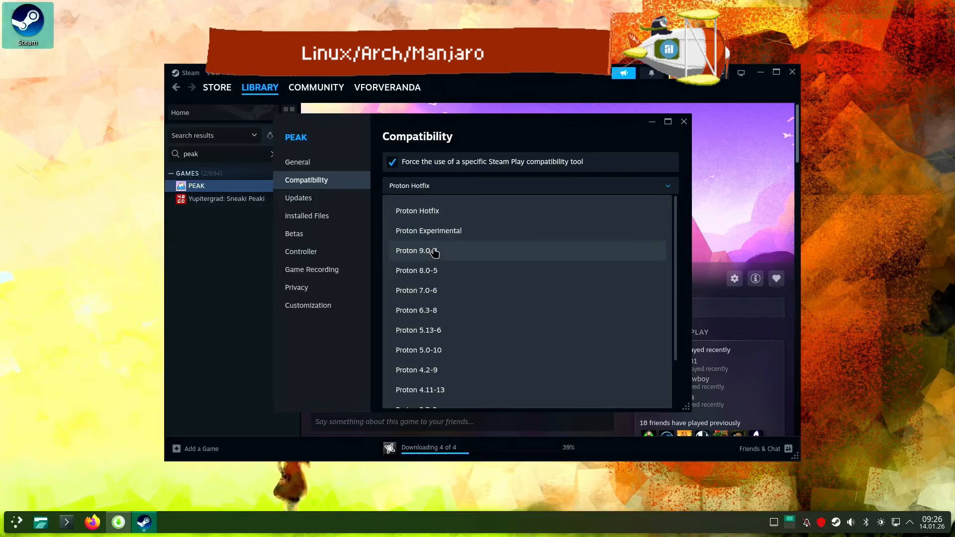
left_click(434, 253)
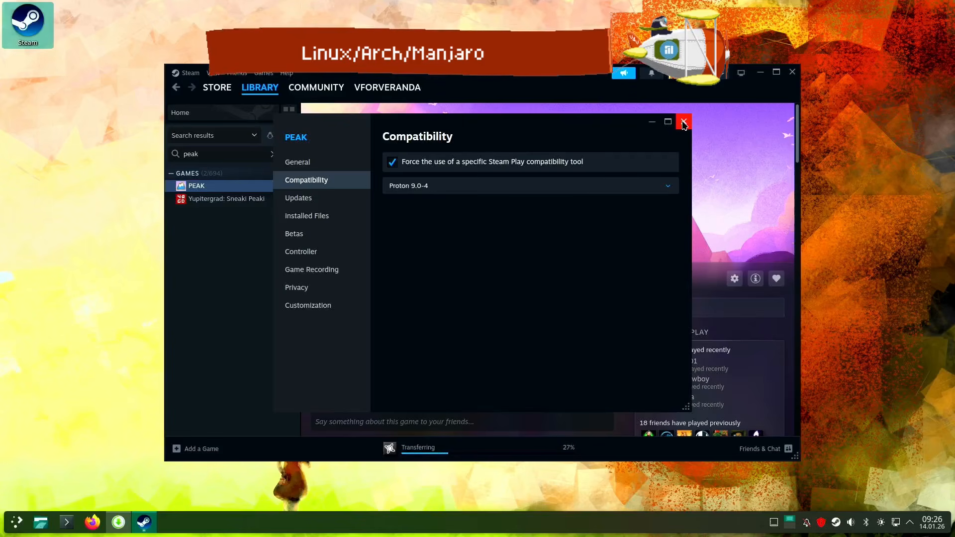
left_click(683, 123)
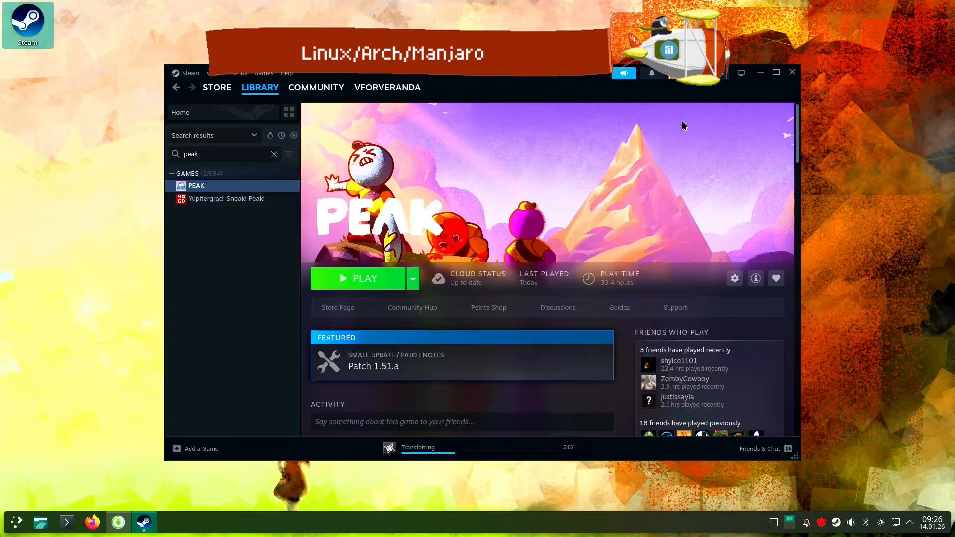
left_click(793, 72)
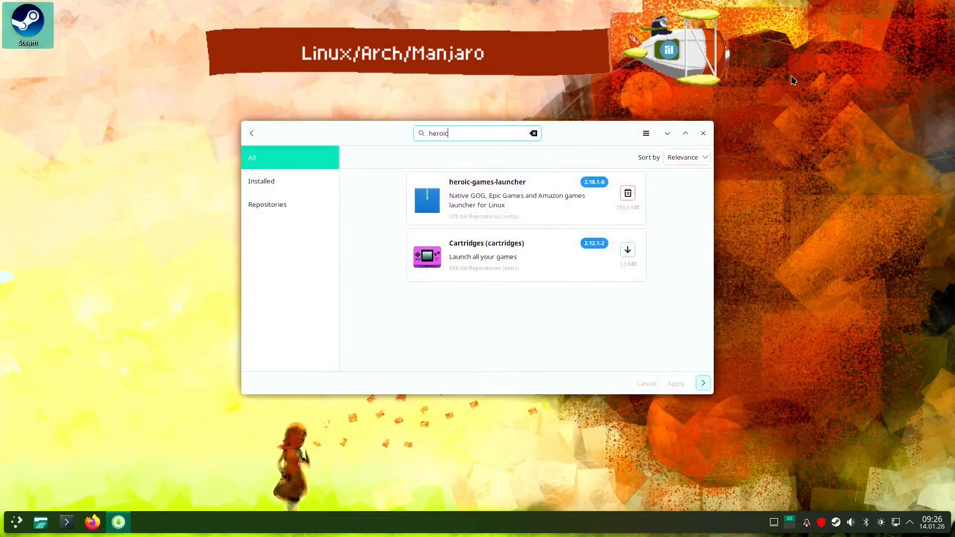